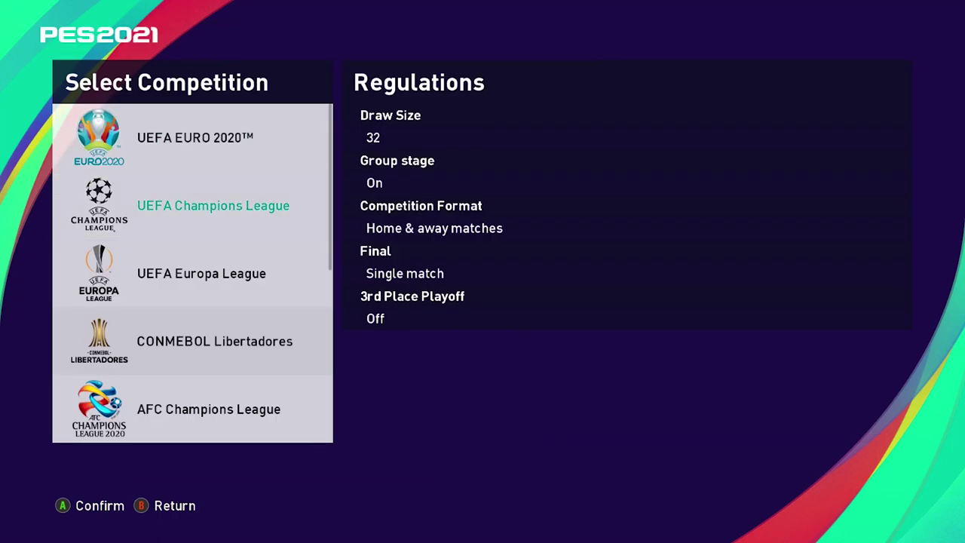
# - Scroll the Select Competition list past FIFA World Cup down to Africa Cup of Nations
pyautogui.press('Down')
pyautogui.press('Down')
pyautogui.press('Down')
pyautogui.press('Down')
pyautogui.press('Down')
pyautogui.press('Down')
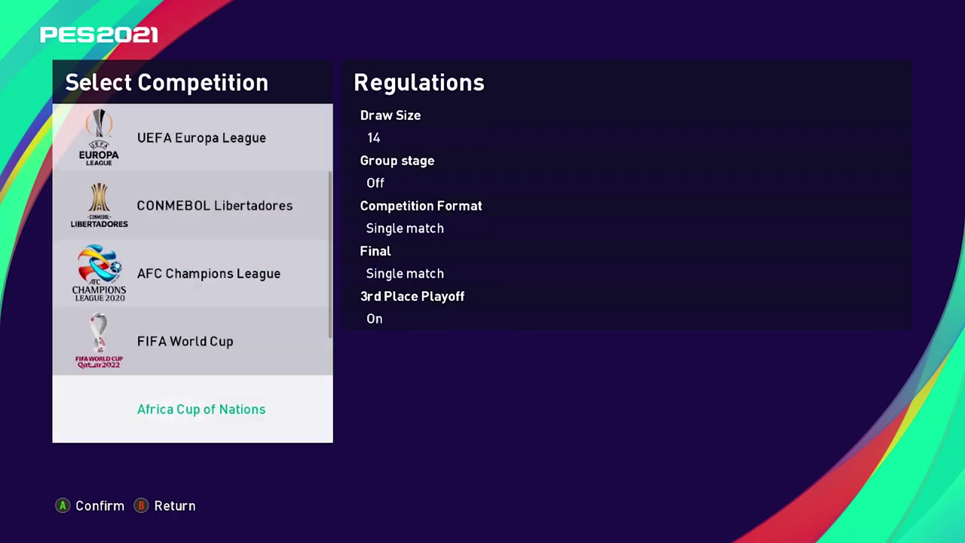
pyautogui.press('Down')
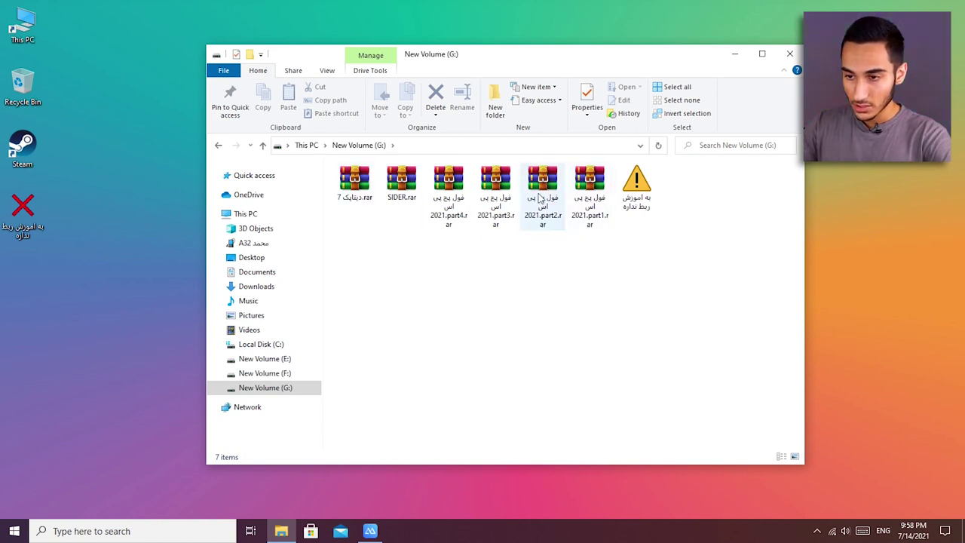
# - Extract دیتاپک 7.rar on drive G: into its own folder, entering the archive password
pyautogui.click(350, 193)
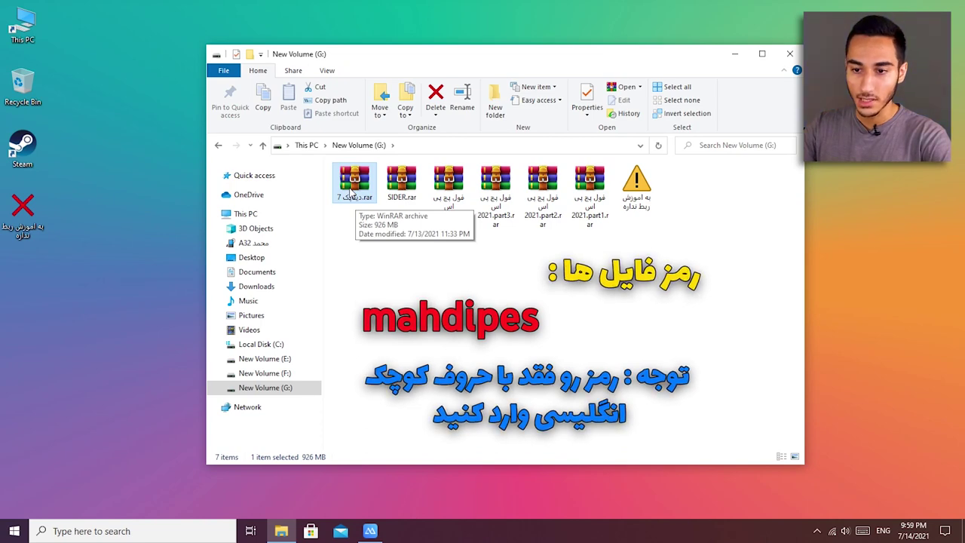
pyautogui.doubleClick(358, 196)
pyautogui.rightClick(358, 195)
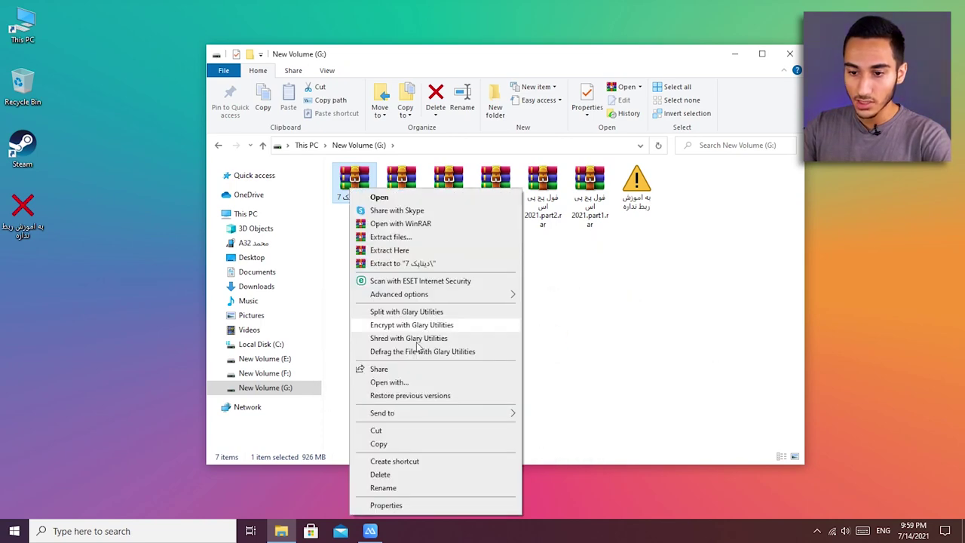
pyautogui.click(405, 263)
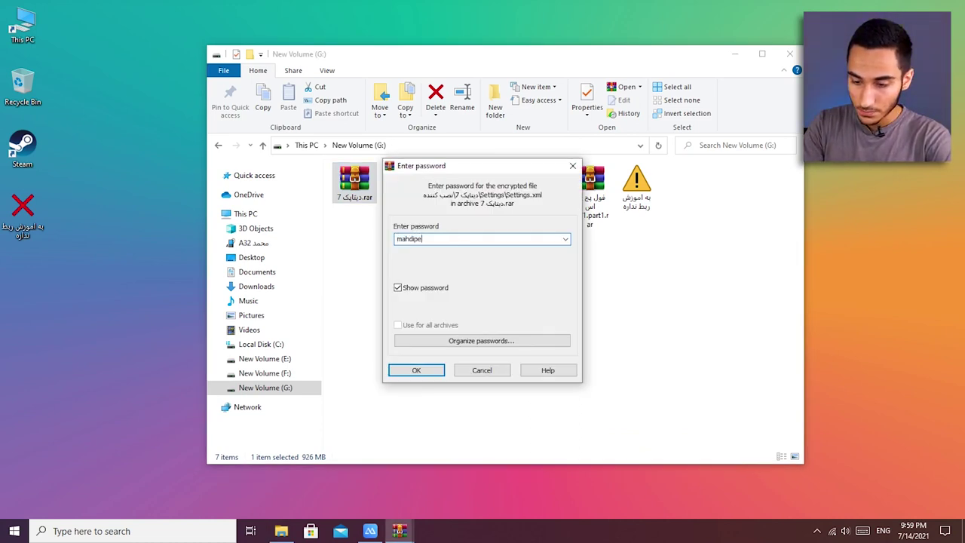
pyautogui.press('Return')
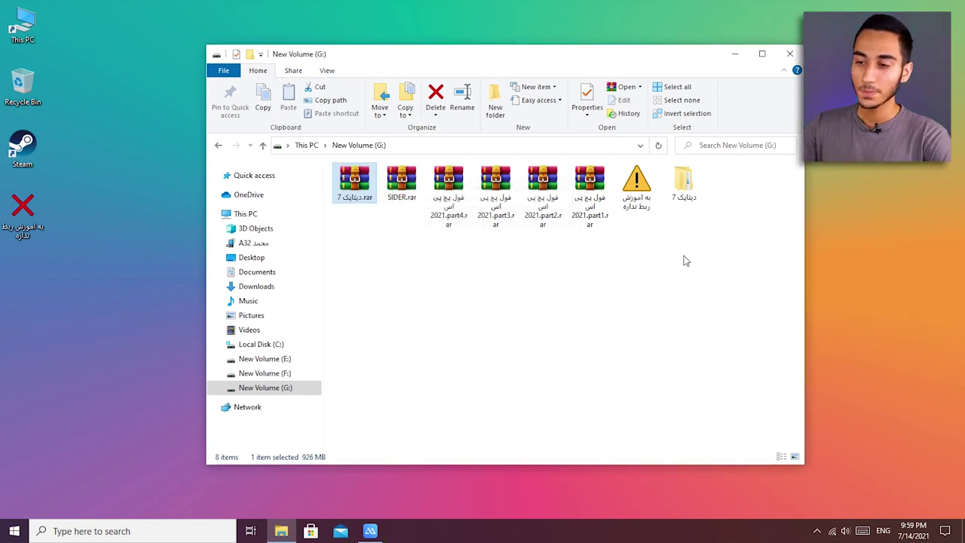
# - Open the extracted دیتاپک 7 folder and then its inner دیتاپک 7 subfolder
pyautogui.doubleClick(685, 195)
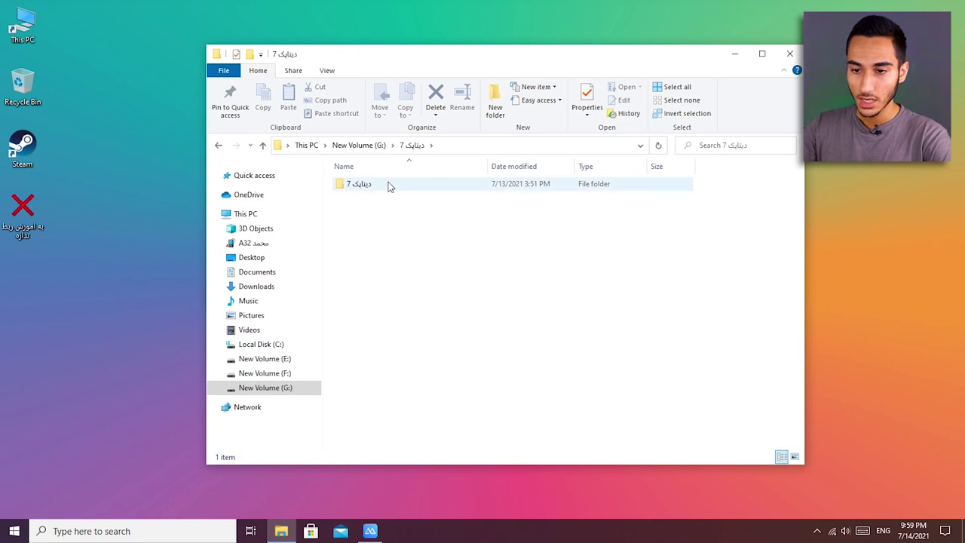
pyautogui.doubleClick(388, 186)
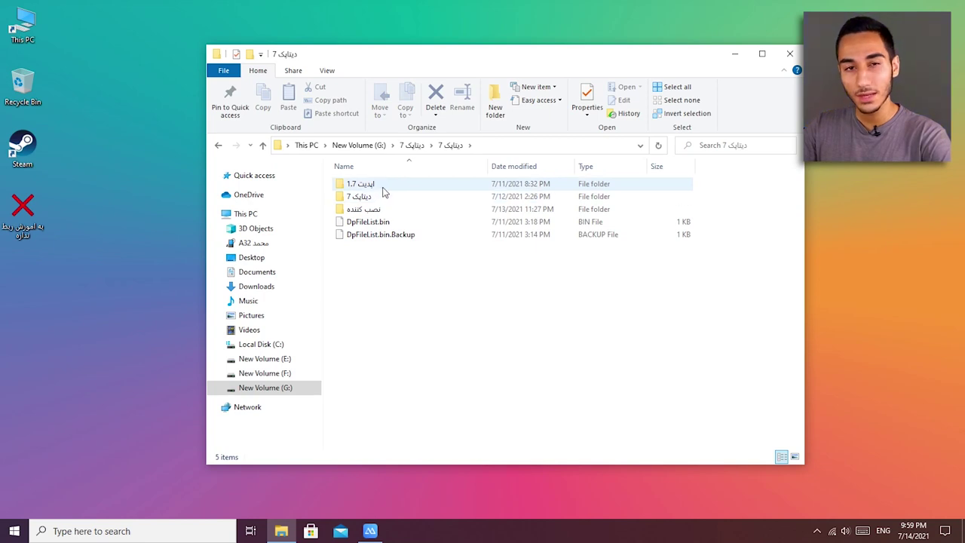
pyautogui.moveTo(383, 193)
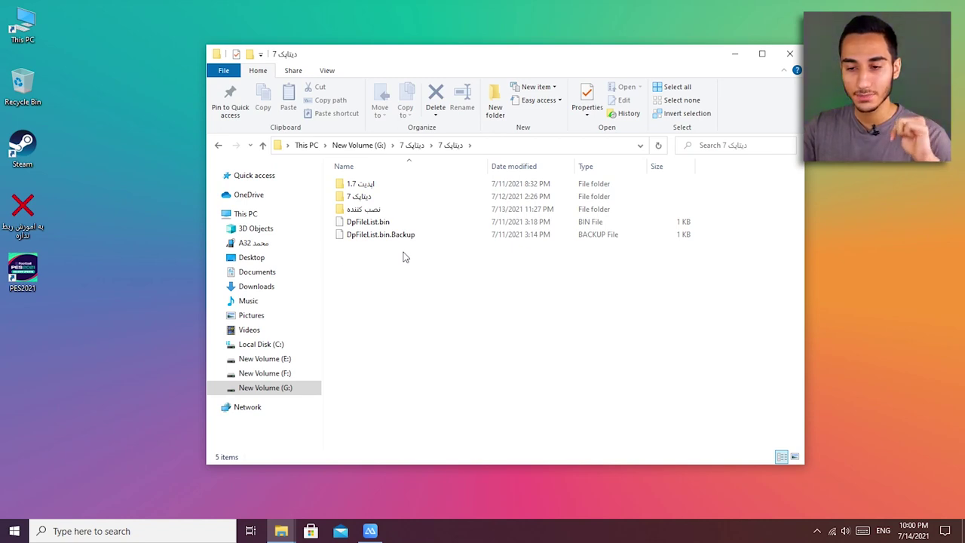
# - Open the PES2021 desktop shortcut's file location to reach the game's installation folder
pyautogui.click(39, 277)
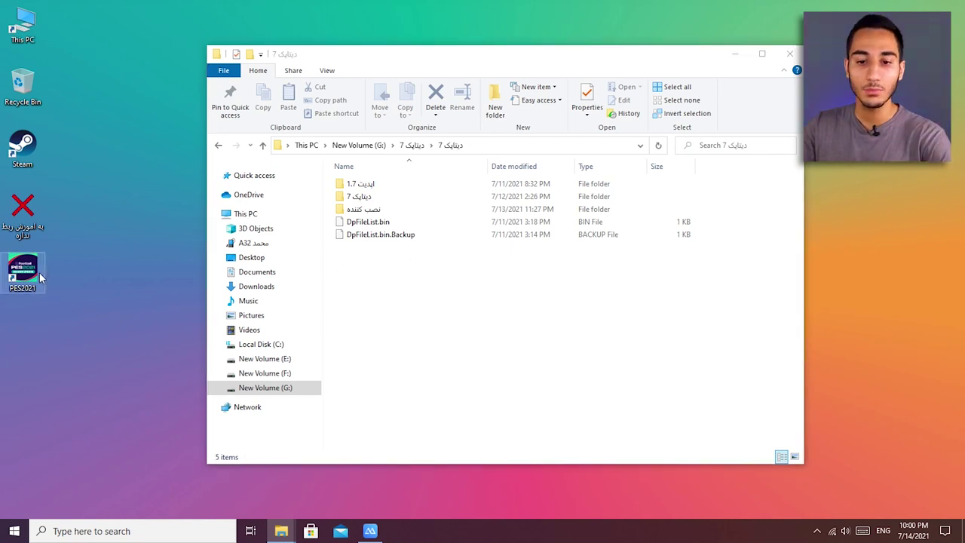
pyautogui.rightClick(41, 278)
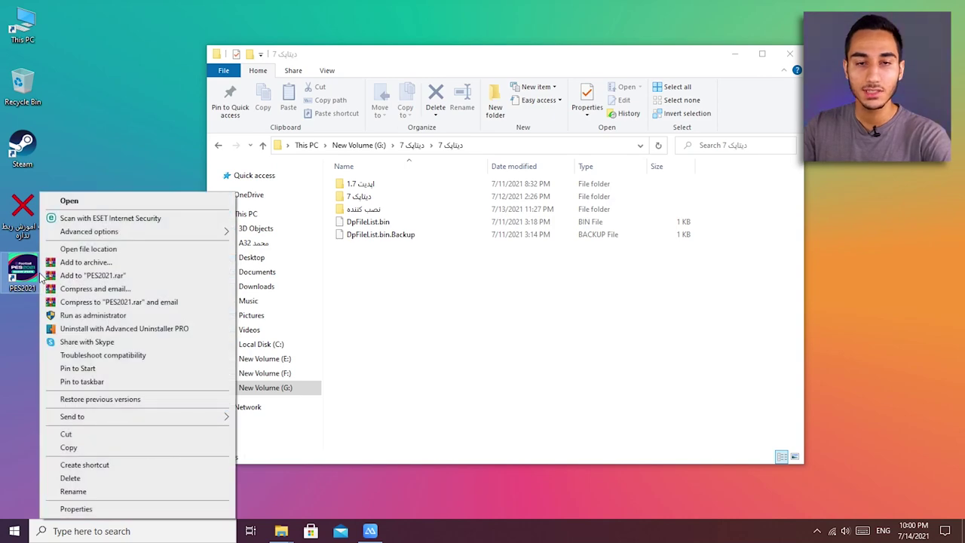
pyautogui.click(95, 248)
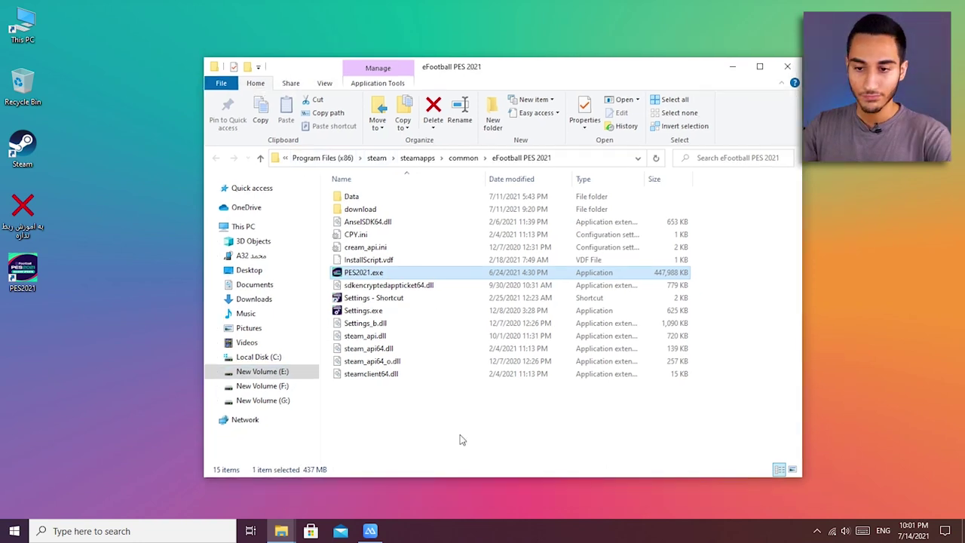
pyautogui.moveTo(459, 434); pyautogui.dragTo(385, 193)
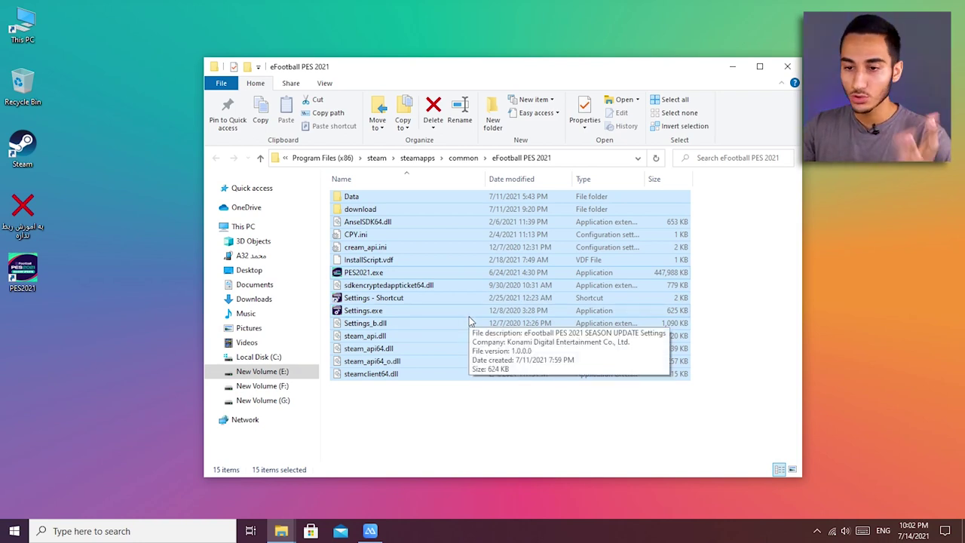
pyautogui.click(553, 400)
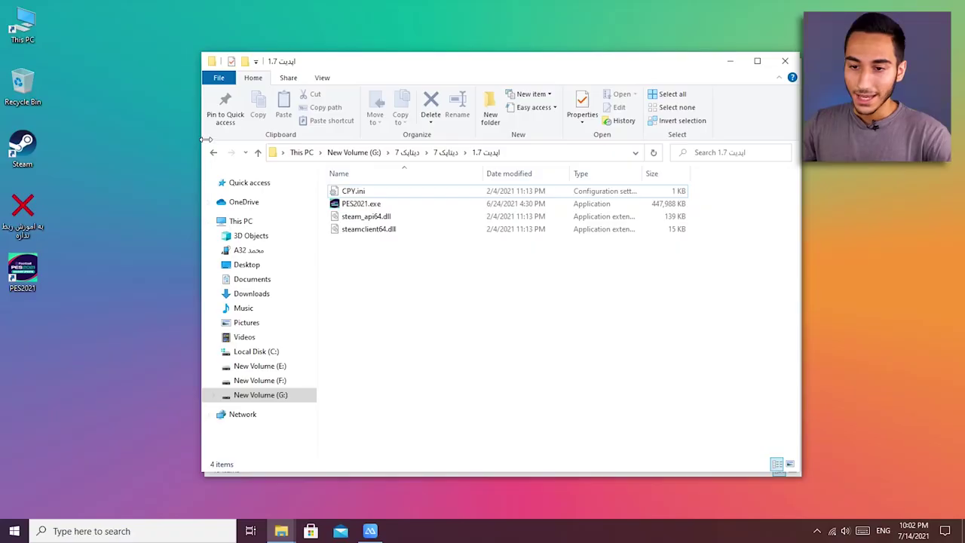
# - Copy CPY.ini, PES2021.exe, steam_api64.dll and steamclient64.dll from the آپدیت 1.7 folder
pyautogui.hotkey('alt', 'Up')
pyautogui.doubleClick(362, 193)
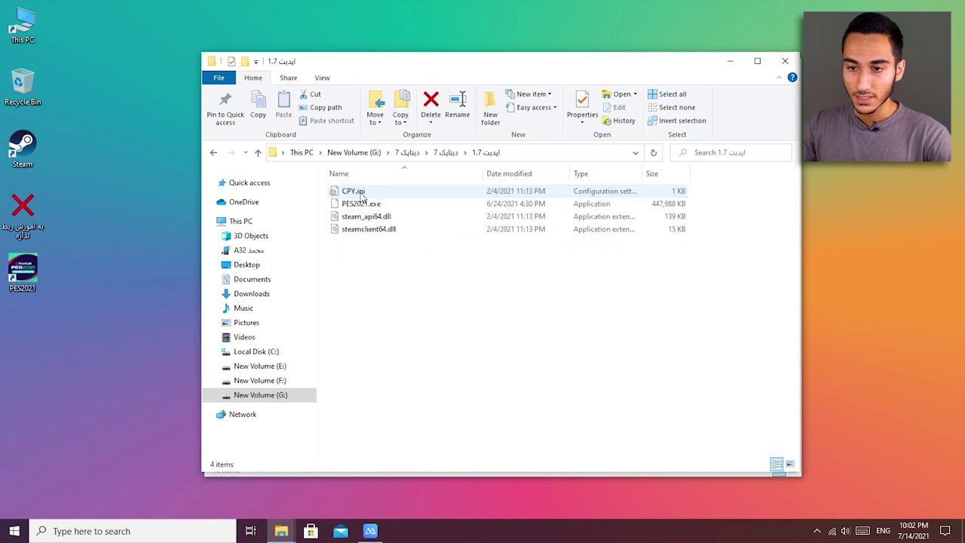
pyautogui.moveTo(360, 278); pyautogui.dragTo(414, 194)
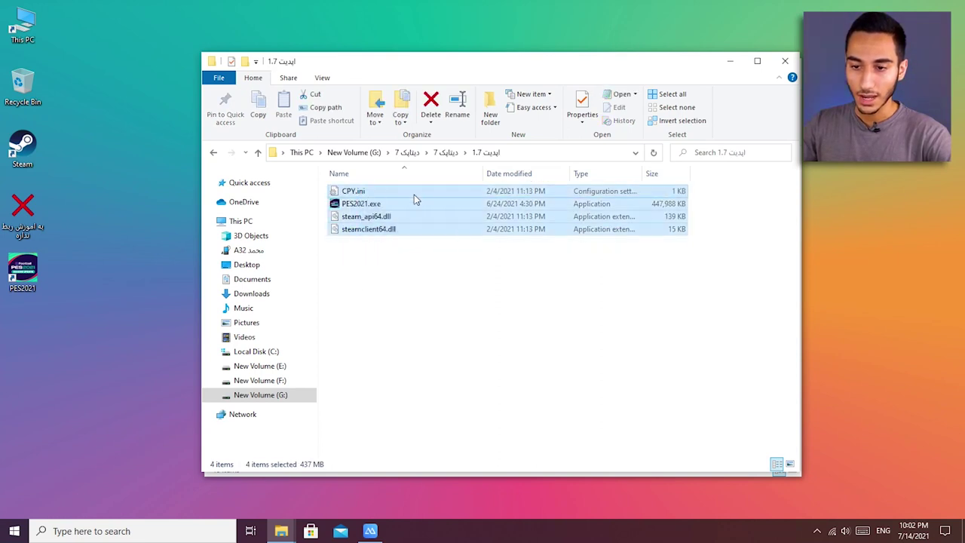
pyautogui.rightClick(414, 195)
pyautogui.click(444, 380)
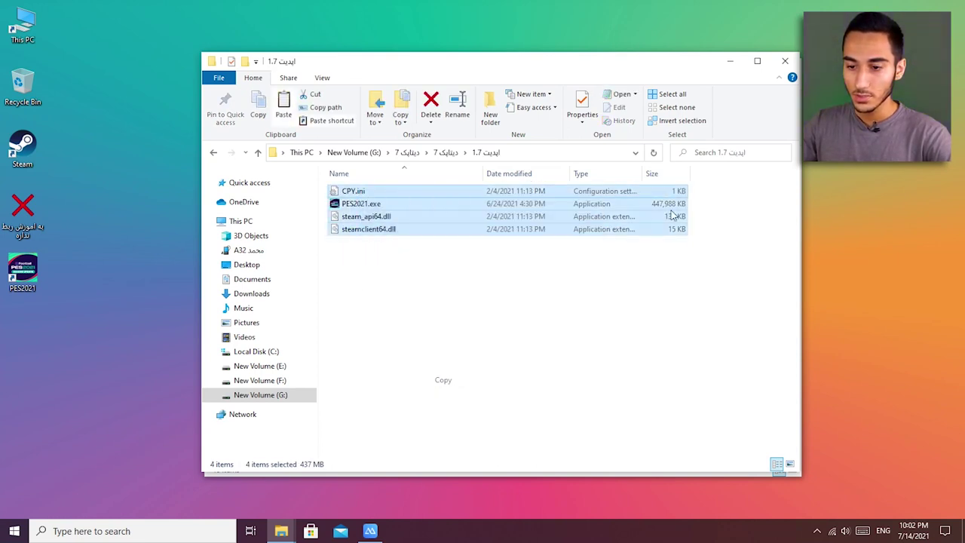
# - Paste the four update files into the game folder, replacing the existing ones
pyautogui.click(730, 59)
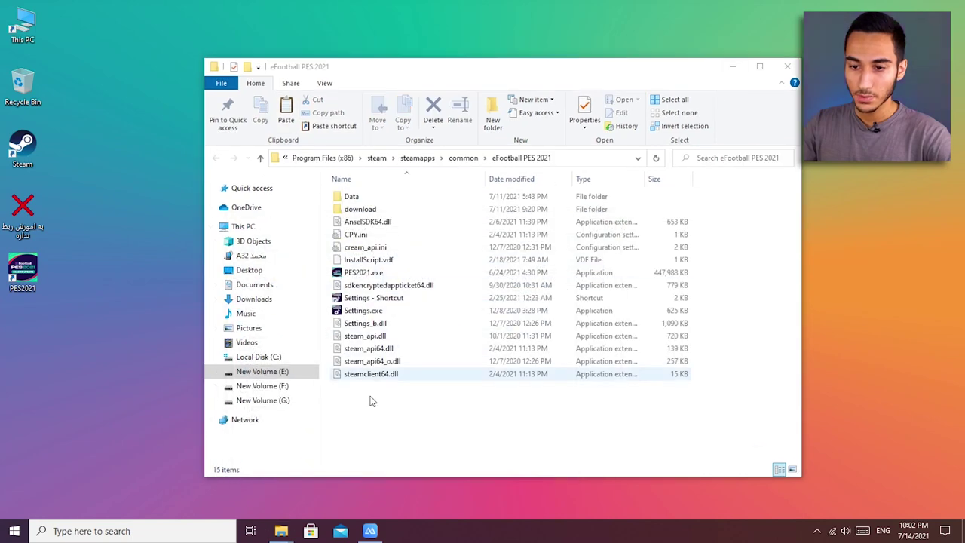
pyautogui.rightClick(393, 413)
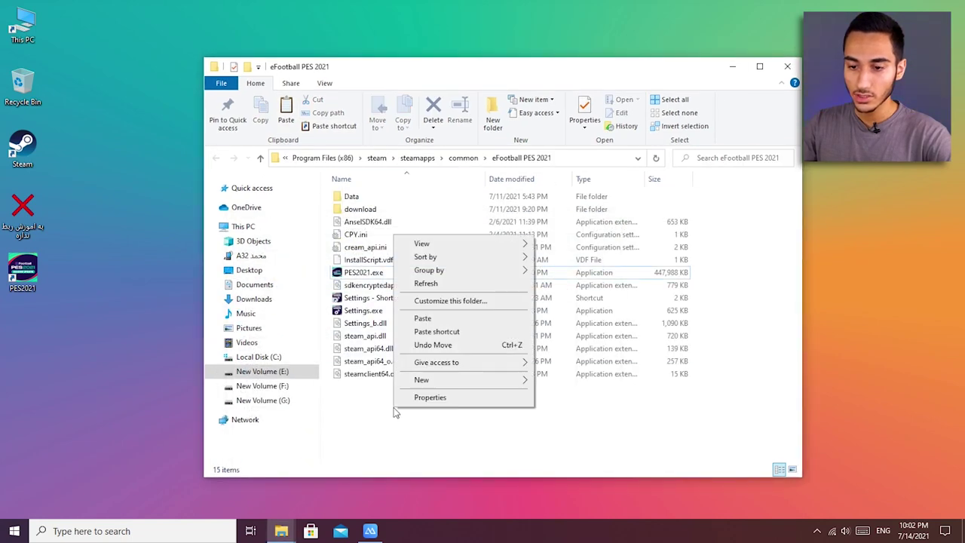
pyautogui.click(422, 323)
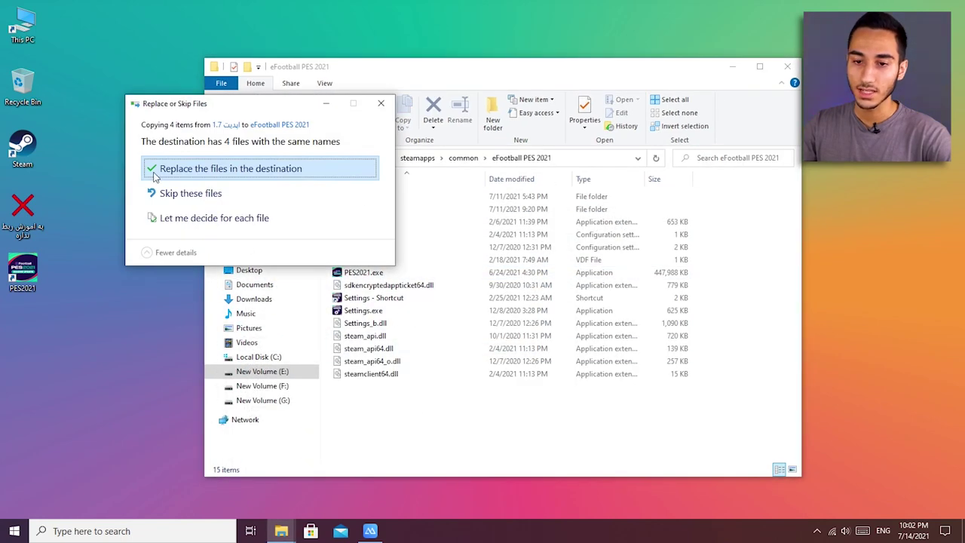
pyautogui.click(194, 176)
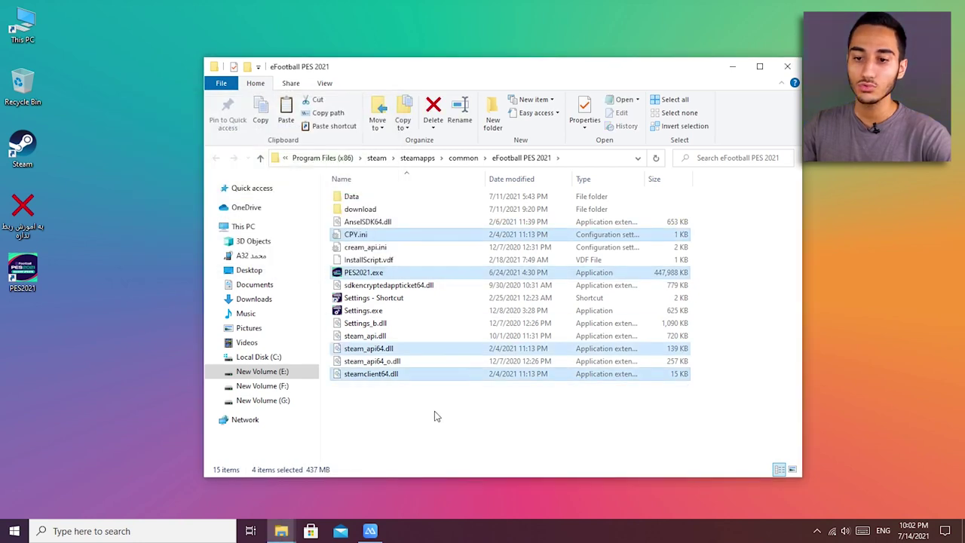
pyautogui.click(444, 426)
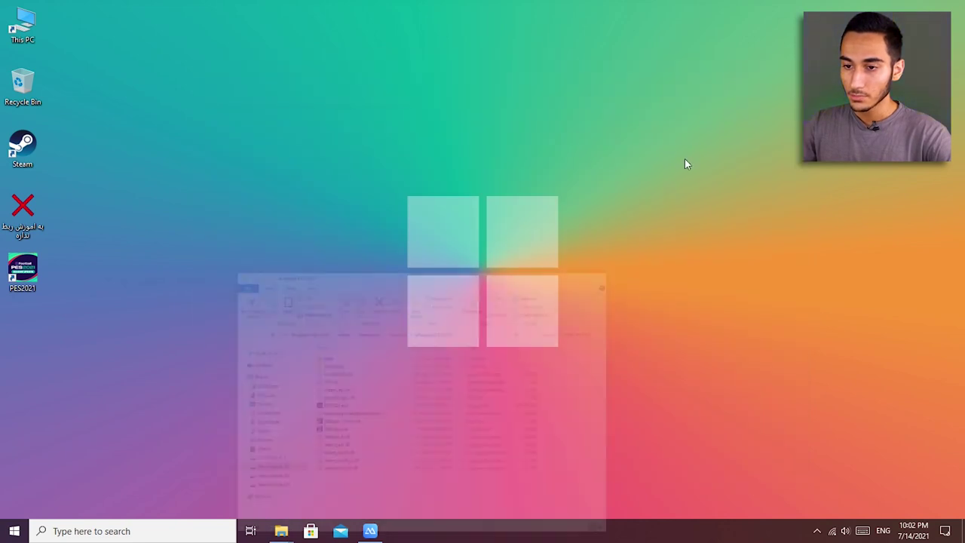
pyautogui.click(733, 67)
pyautogui.moveTo(285, 527)
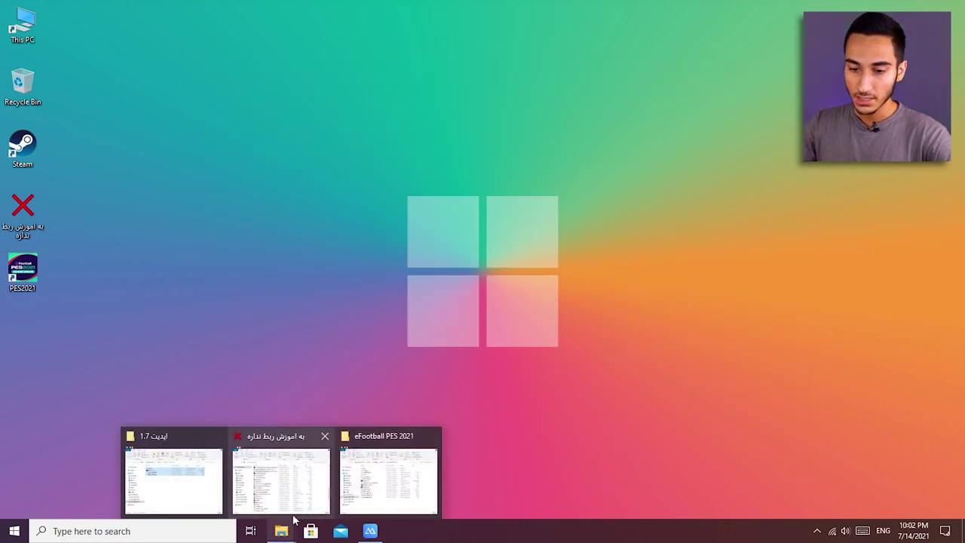
pyautogui.click(369, 489)
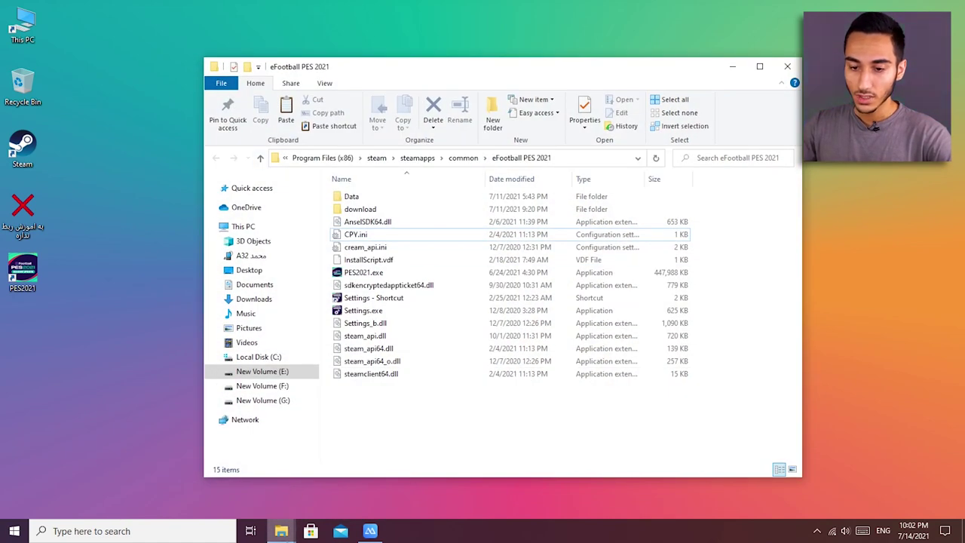
pyautogui.click(177, 471)
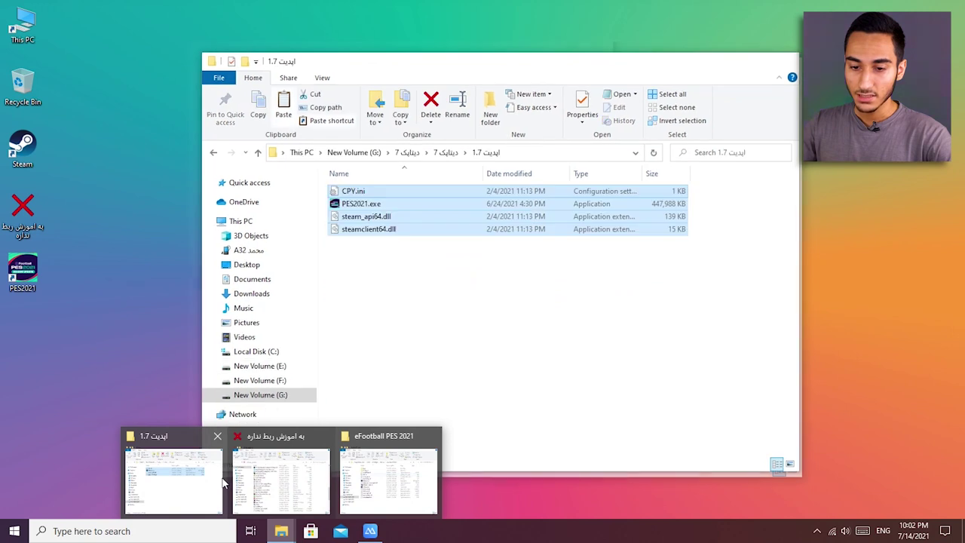
# - Copy dt80_700E_x64.cpk from the inner دیتاپک 7 folder and open the game's download folder
pyautogui.click(214, 152)
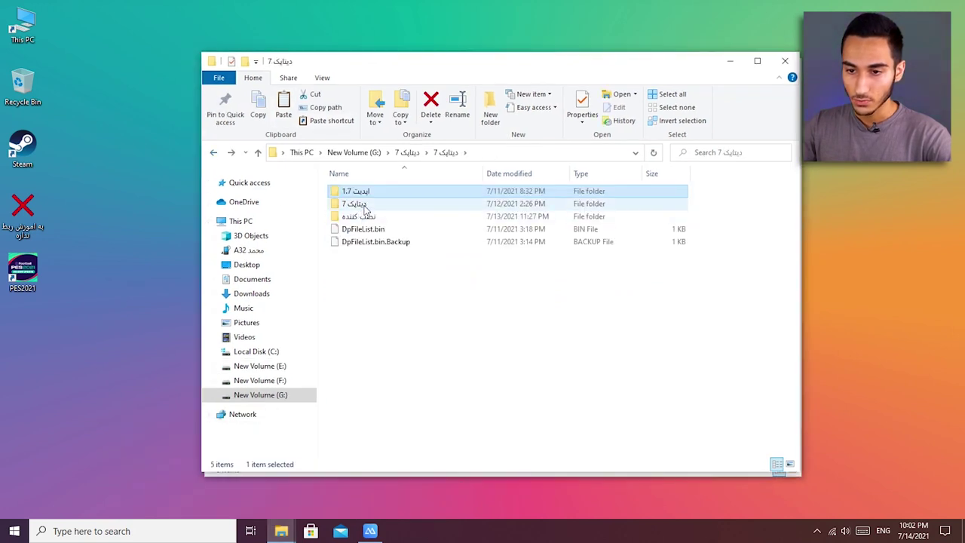
pyautogui.doubleClick(365, 205)
pyautogui.click(375, 193)
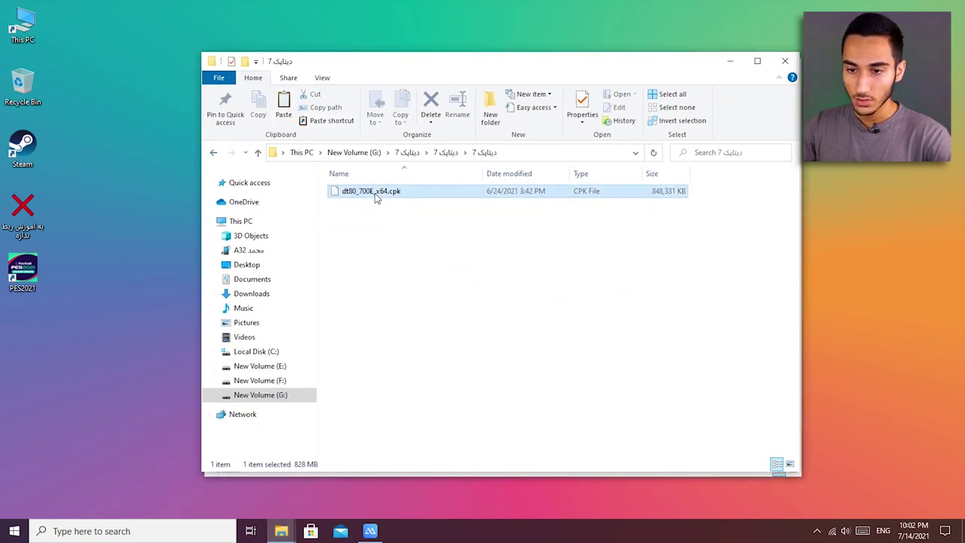
pyautogui.rightClick(375, 193)
pyautogui.click(404, 436)
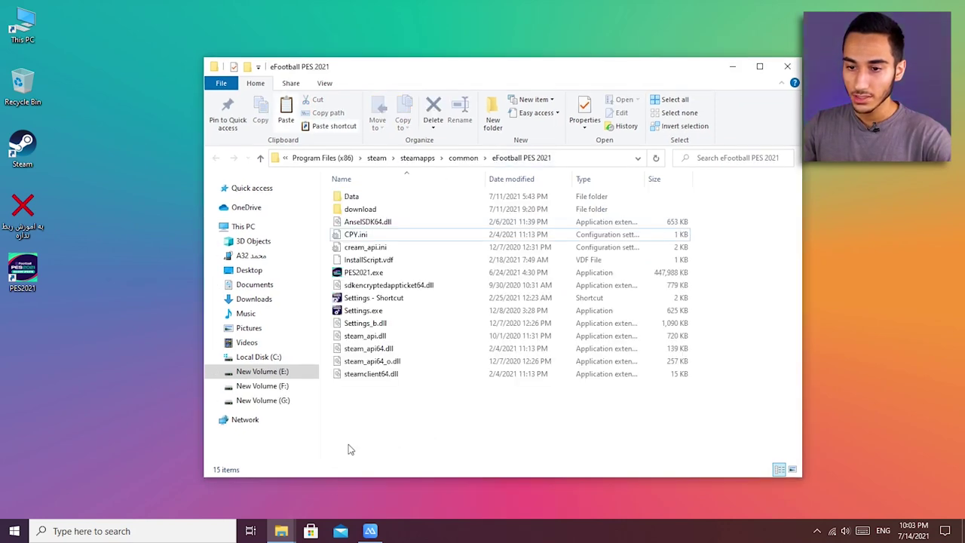
pyautogui.click(383, 213)
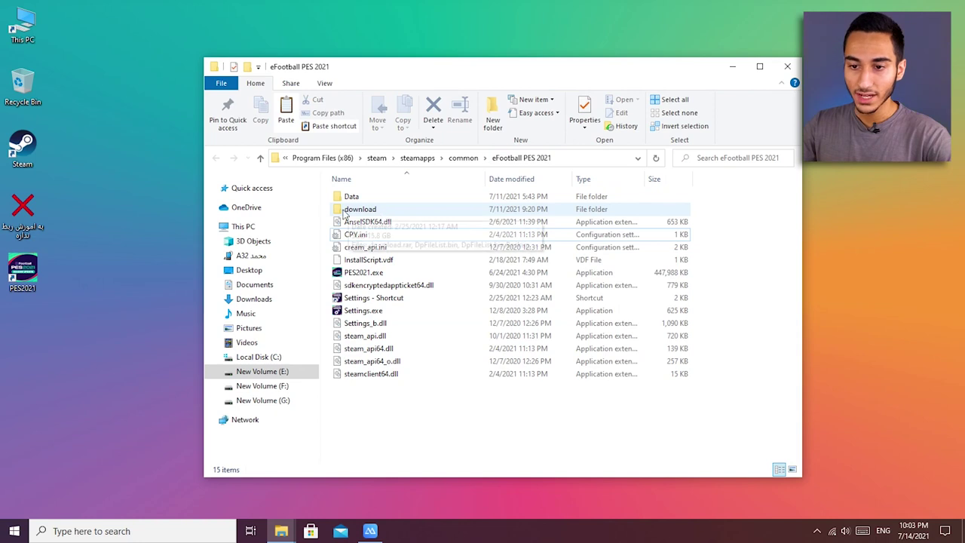
pyautogui.doubleClick(382, 213)
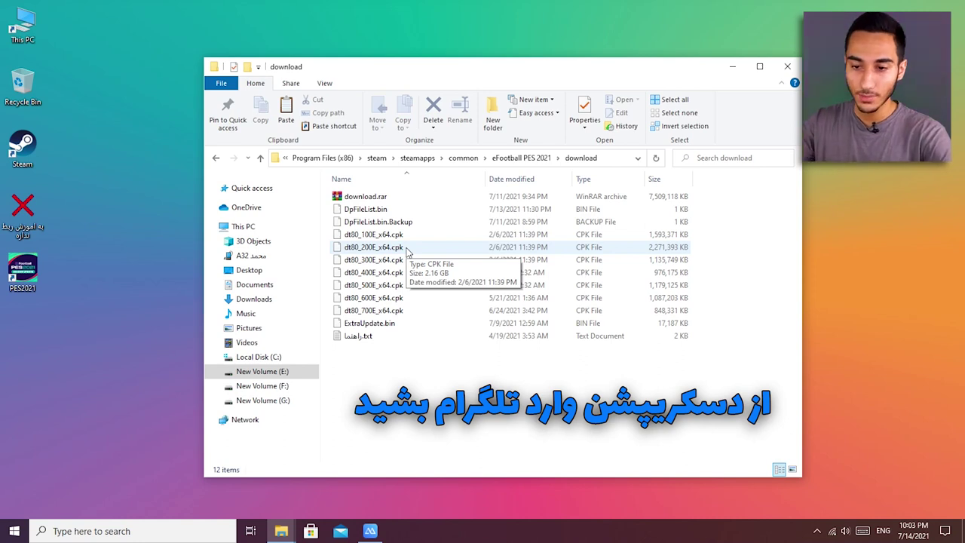
# - Paste dt80_700E_x64.cpk into the download folder, replacing the existing file
pyautogui.rightClick(416, 390)
pyautogui.click(445, 298)
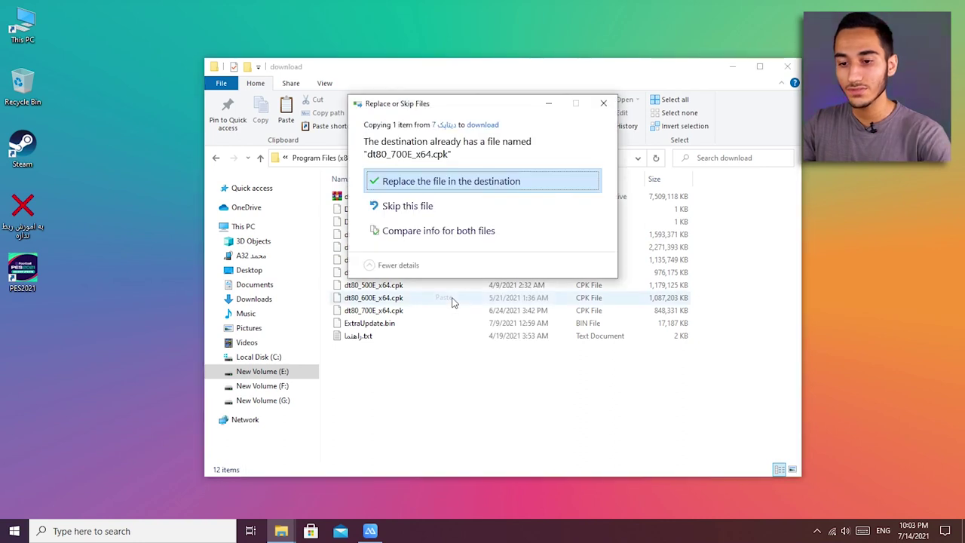
pyautogui.click(477, 181)
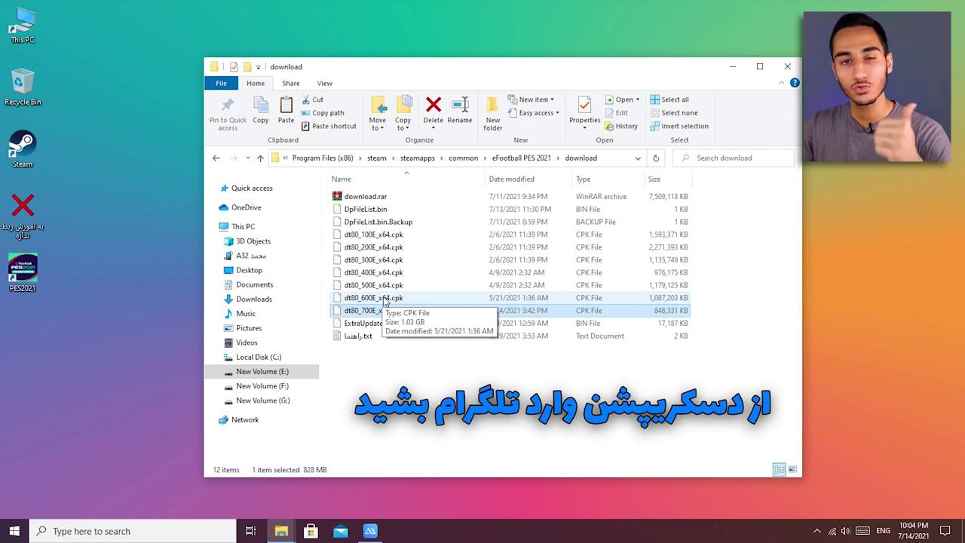
# - Move the data pack window up to its parent دیتاپک 7 folder and bring it forward
pyautogui.moveTo(281, 531)
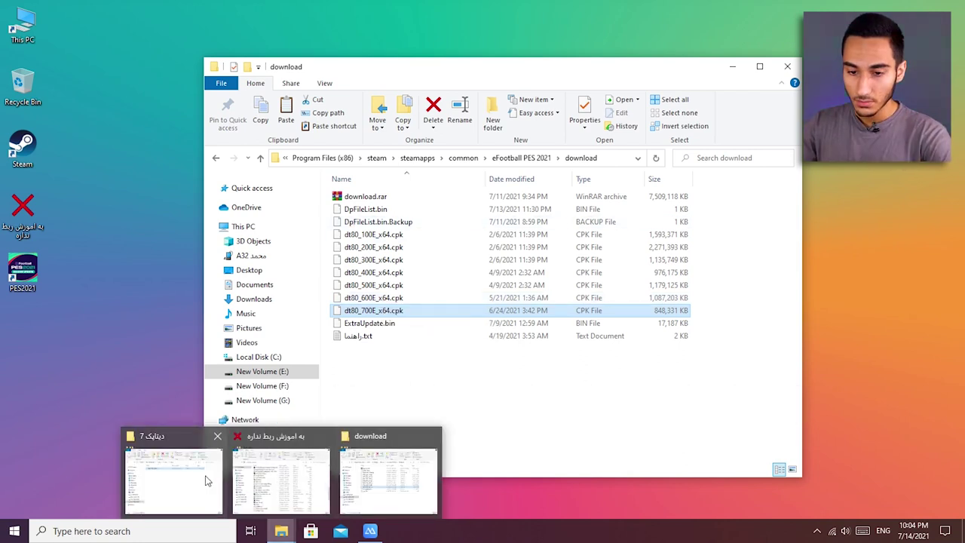
pyautogui.click(207, 480)
pyautogui.click(214, 154)
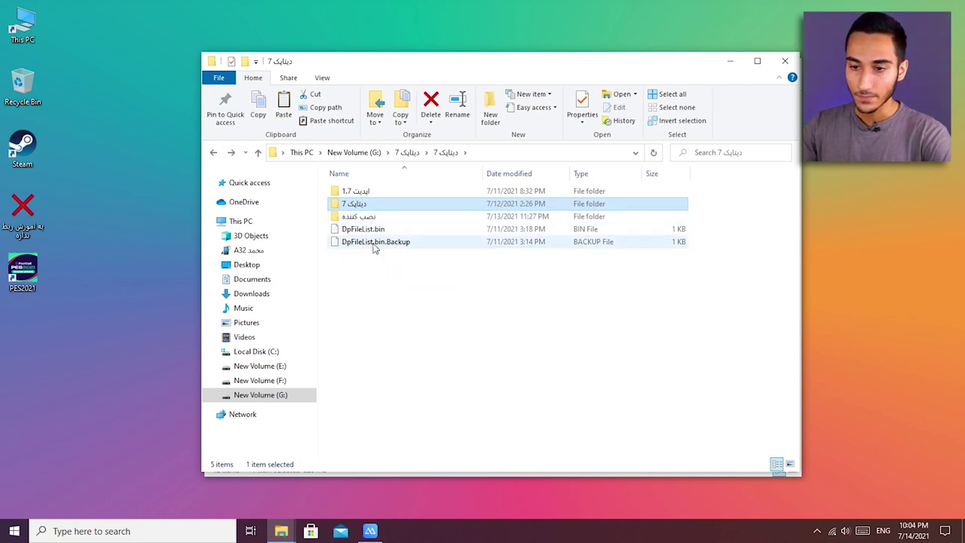
pyautogui.click(729, 64)
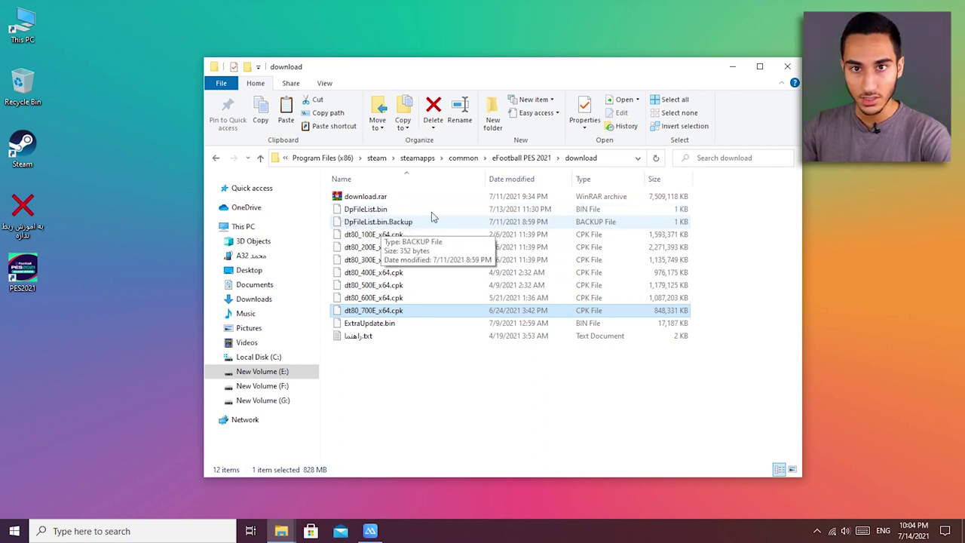
pyautogui.click(730, 66)
pyautogui.moveTo(281, 528)
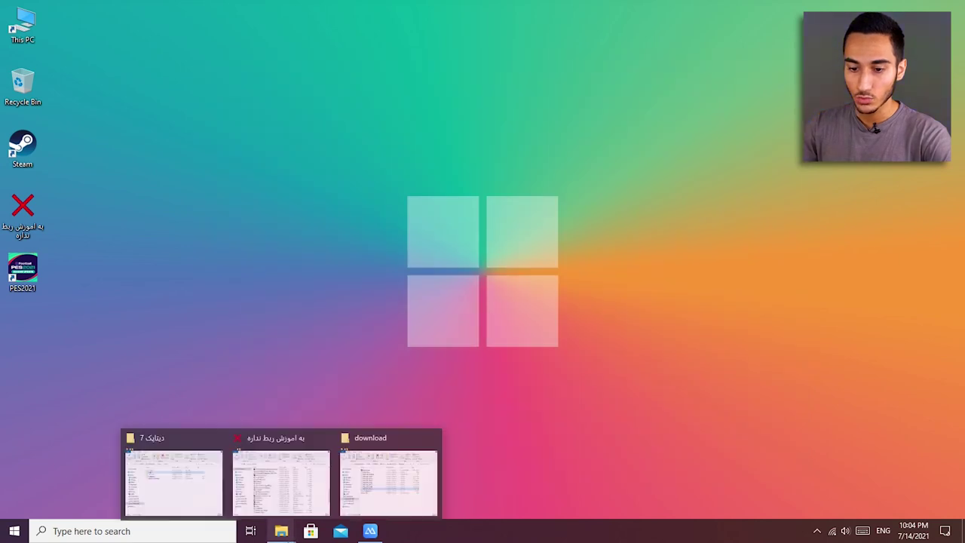
pyautogui.click(366, 483)
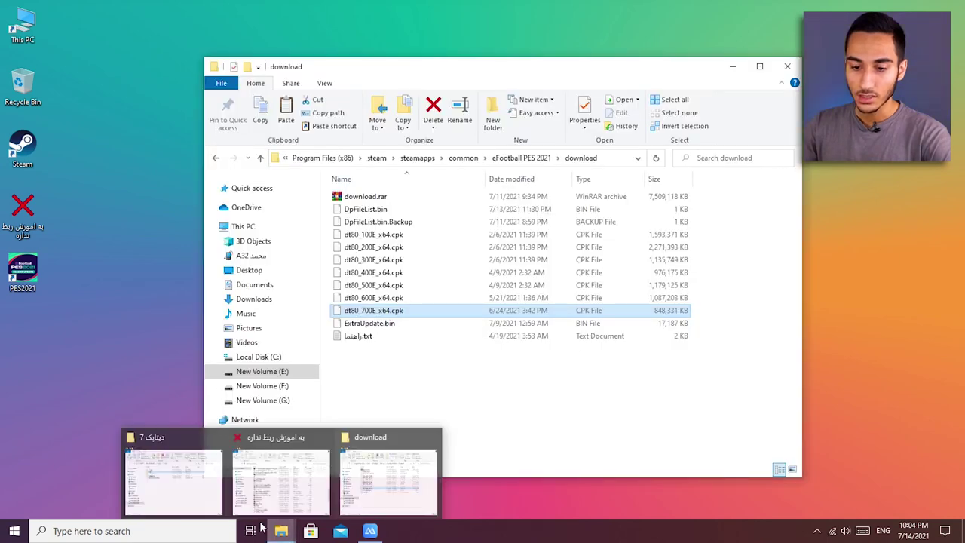
pyautogui.click(193, 490)
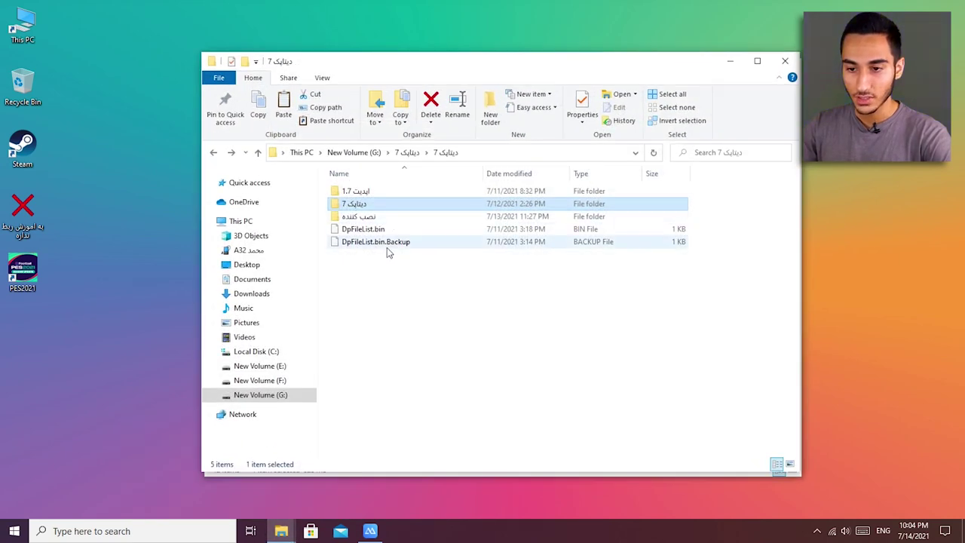
# - Copy DpFileList.bin and DpFileList.bin.Backup from the data pack folder
pyautogui.moveTo(387, 253); pyautogui.dragTo(339, 226)
pyautogui.rightClick(408, 230)
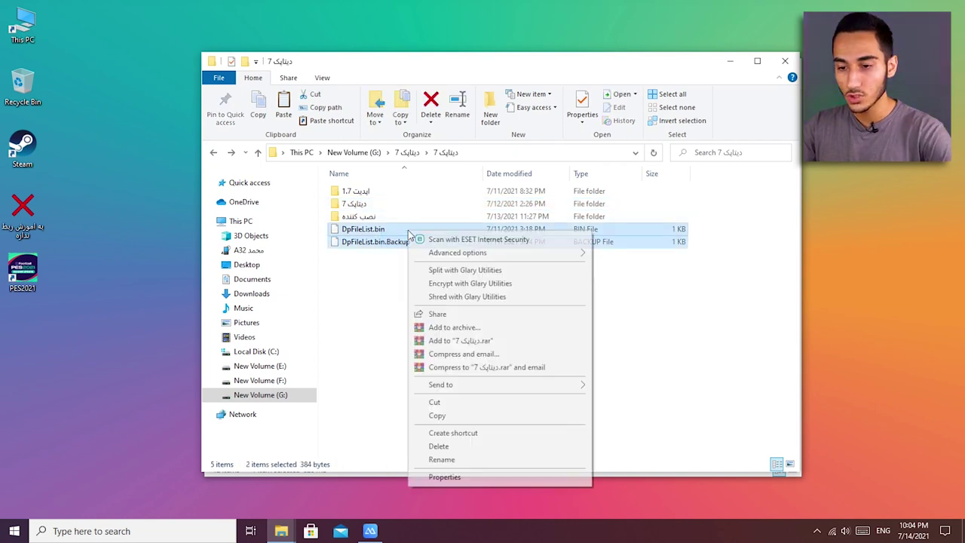
pyautogui.click(438, 416)
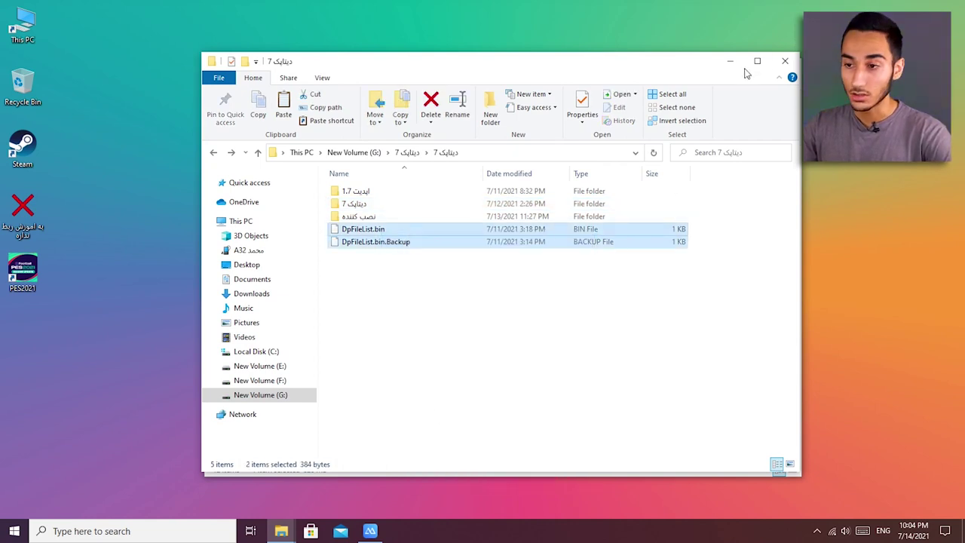
pyautogui.click(785, 62)
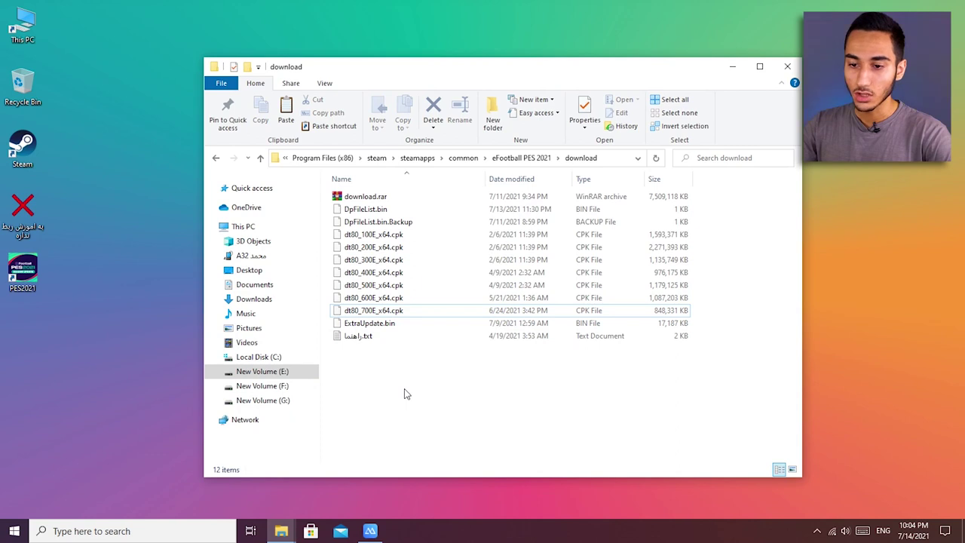
# - Paste both DpFileList files into the download folder, replacing the originals
pyautogui.rightClick(405, 392)
pyautogui.click(442, 300)
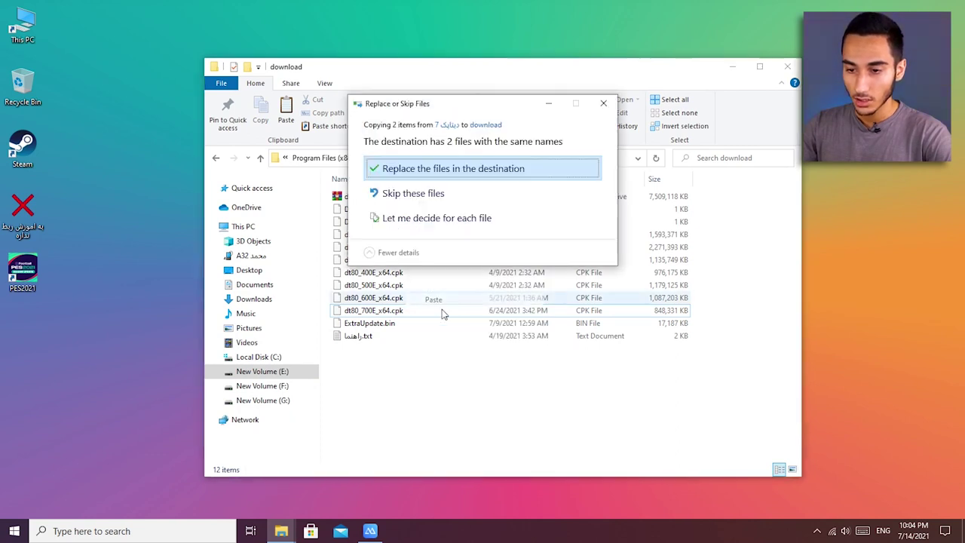
pyautogui.click(471, 175)
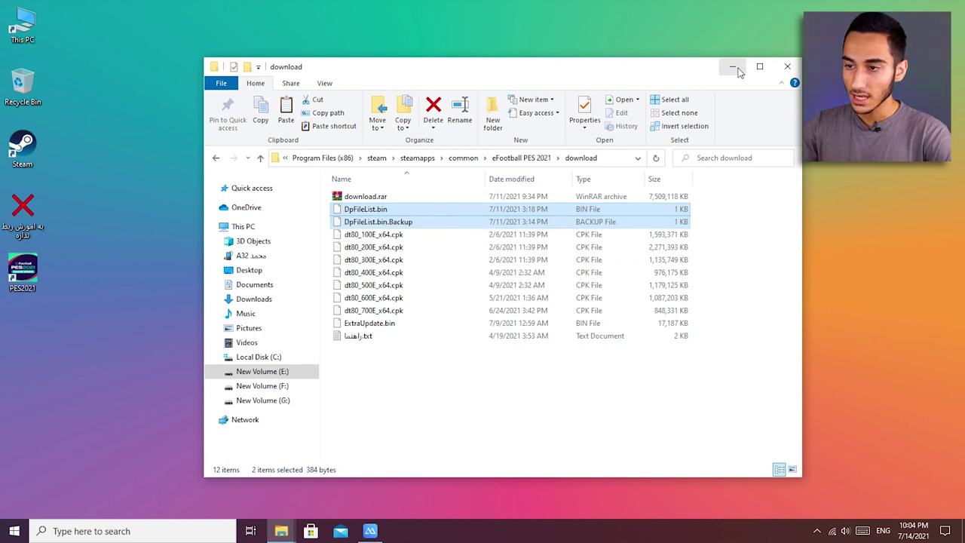
pyautogui.moveTo(292, 534)
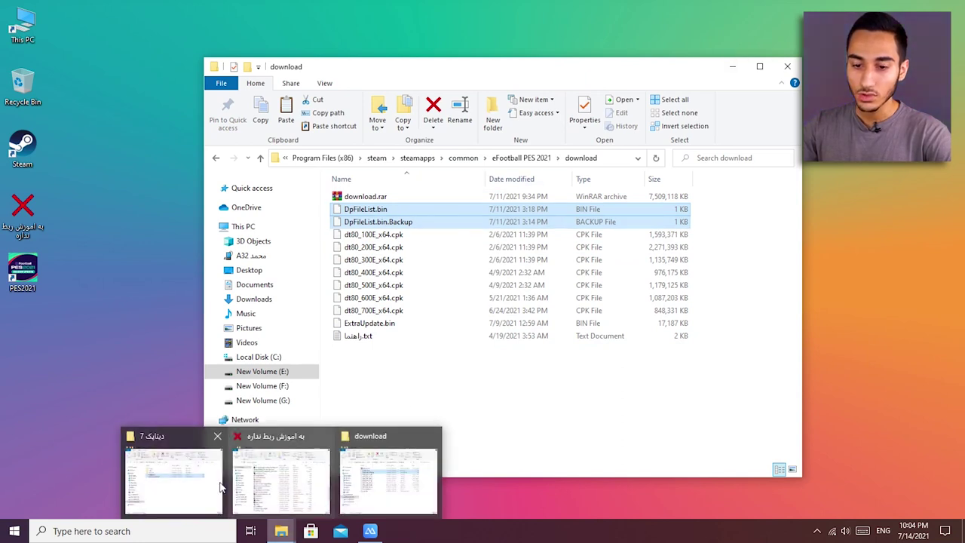
pyautogui.click(194, 475)
# - Launch DpFileList Generator.exe from the data pack's نصب کننده folder
pyautogui.doubleClick(379, 217)
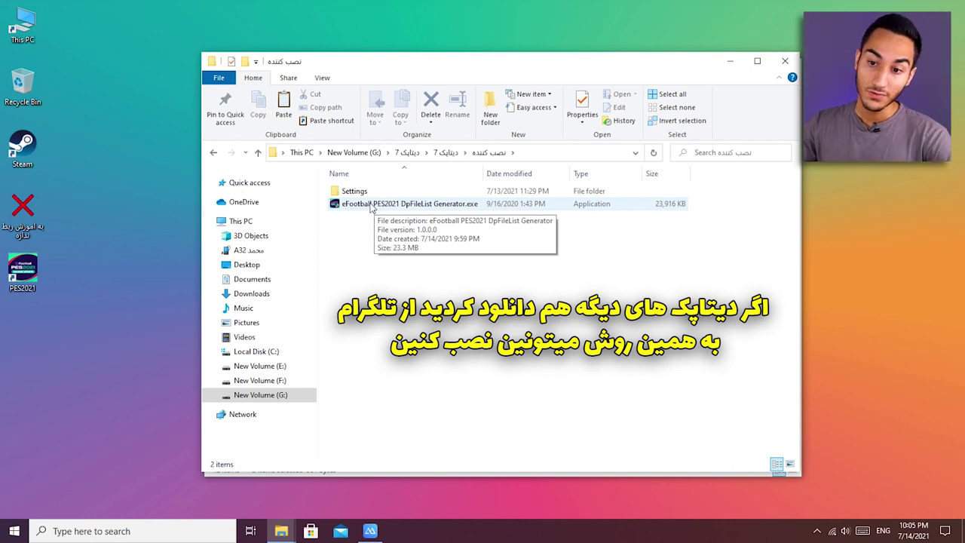
pyautogui.click(371, 208)
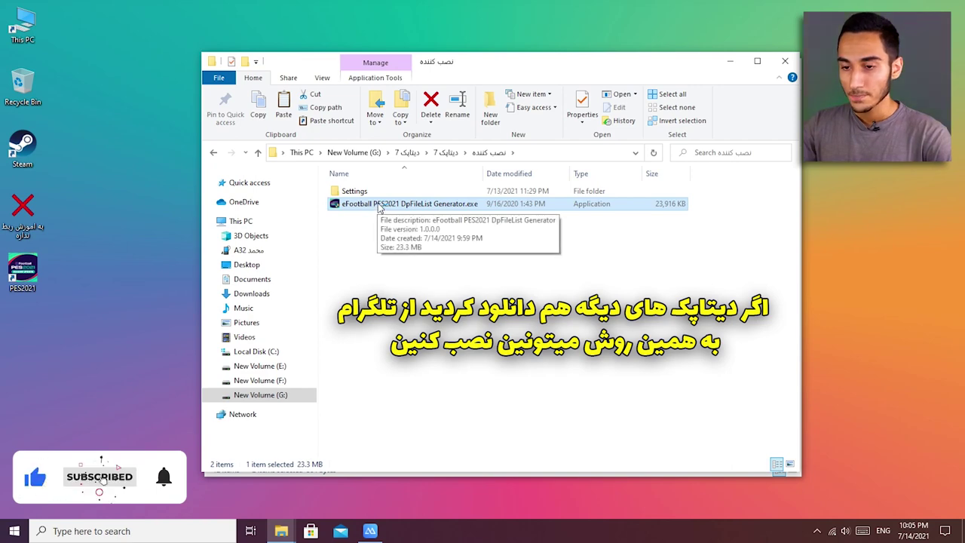
pyautogui.doubleClick(380, 209)
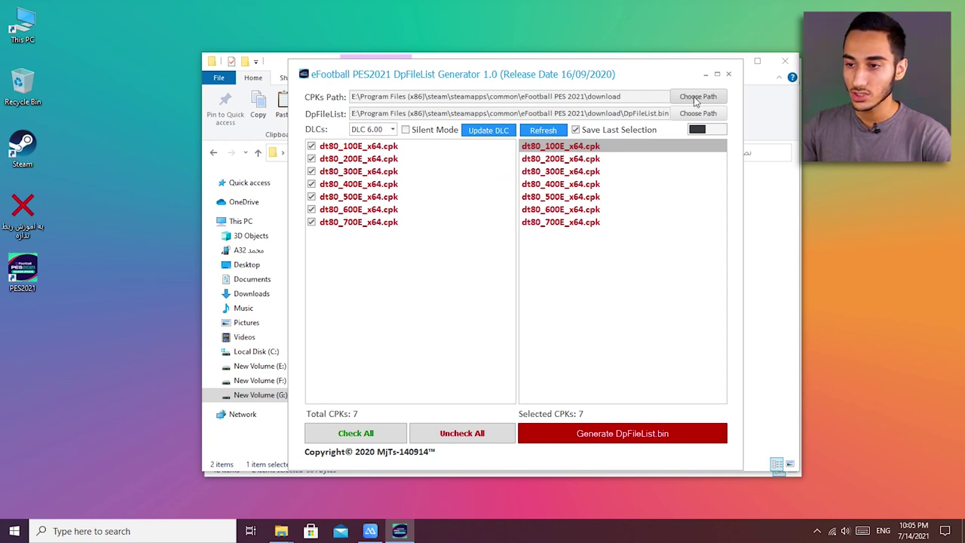
# - Browse the CPK folder picker through This PC and New Volume (E:) to the steam folder
pyautogui.moveTo(612, 76); pyautogui.dragTo(743, 100)
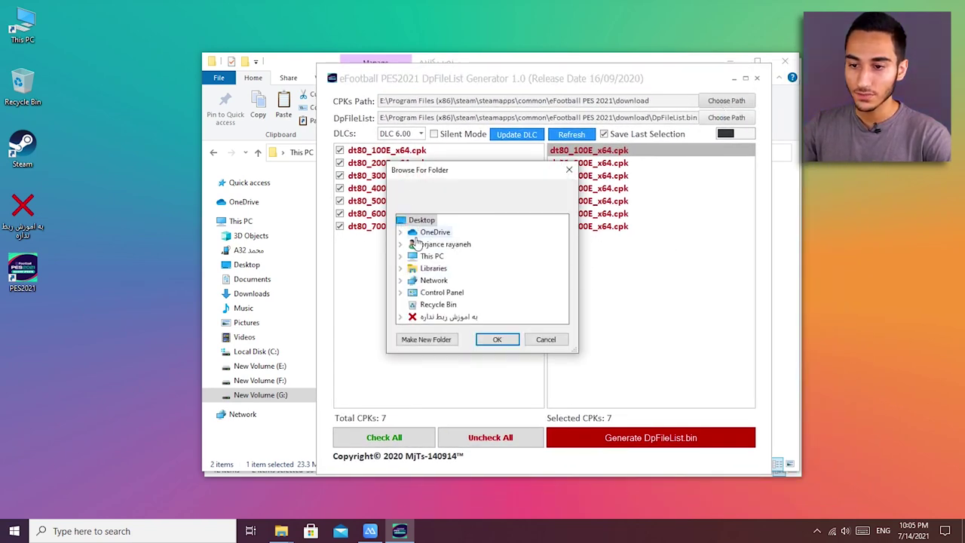
pyautogui.doubleClick(432, 256)
pyautogui.scroll(-1, 465, 279)
pyautogui.scroll(-1, 468, 283)
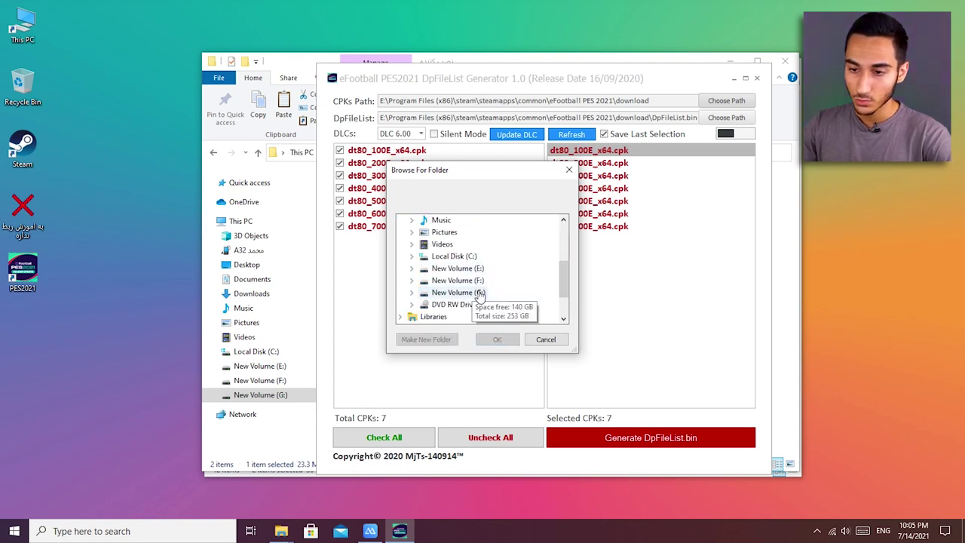
pyautogui.doubleClick(467, 269)
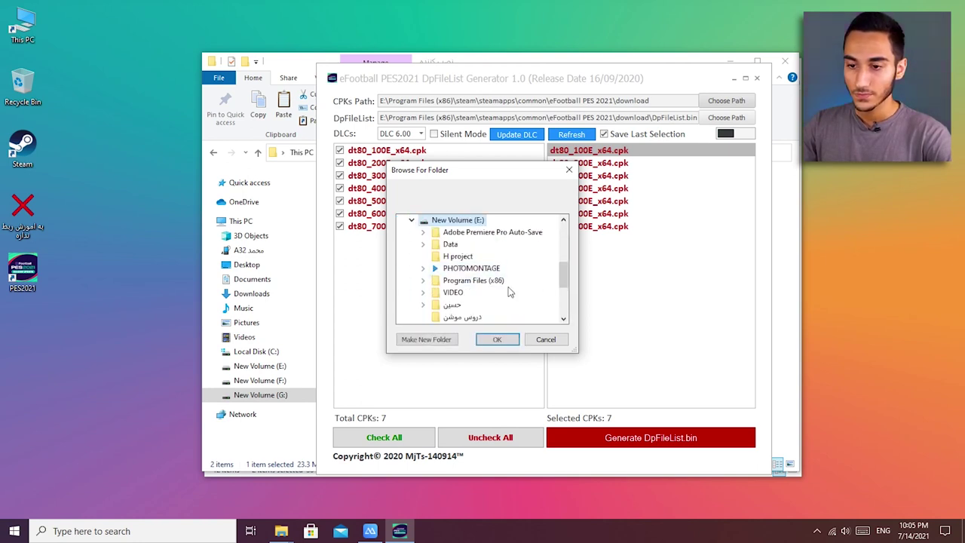
pyautogui.scroll(-1, 514, 277)
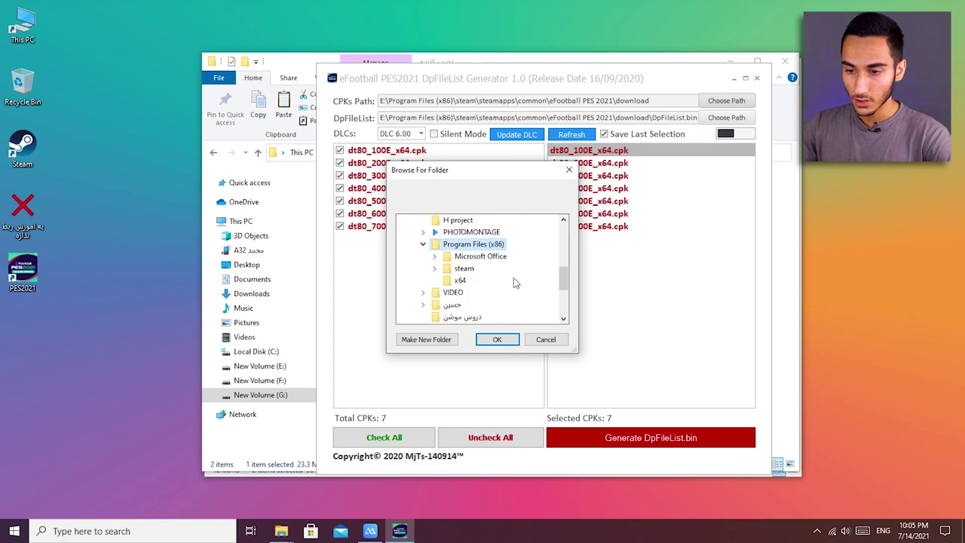
pyautogui.doubleClick(504, 273)
# - Set steamapps > common > eFootball PES 2021 > download as the CPKs path
pyautogui.scroll(-1, 504, 279)
pyautogui.scroll(-6, 504, 279)
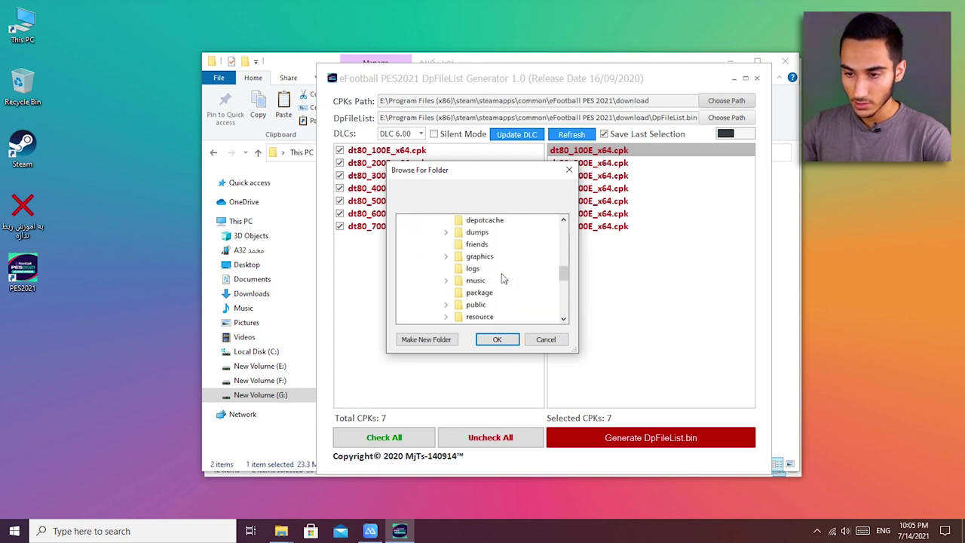
pyautogui.scroll(1, 504, 278)
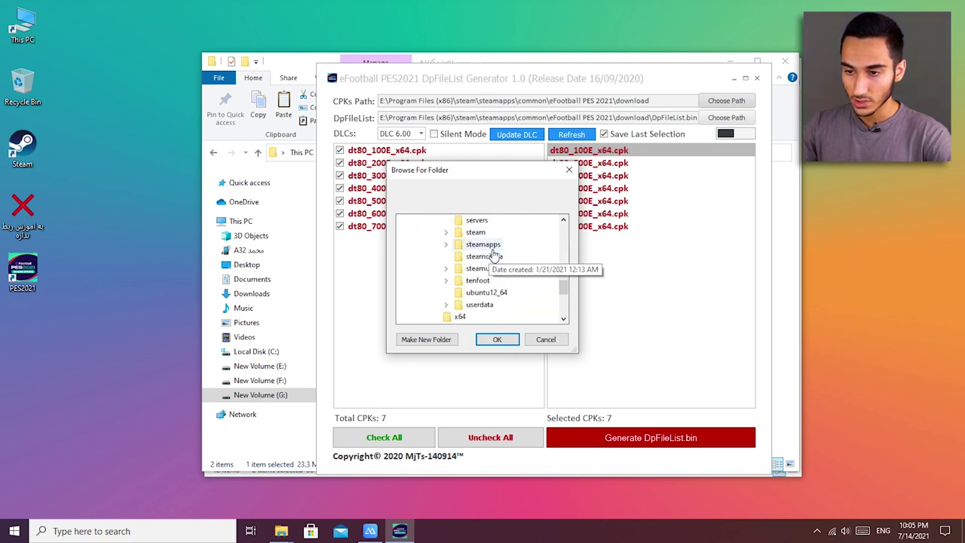
pyautogui.doubleClick(498, 244)
pyautogui.doubleClick(502, 258)
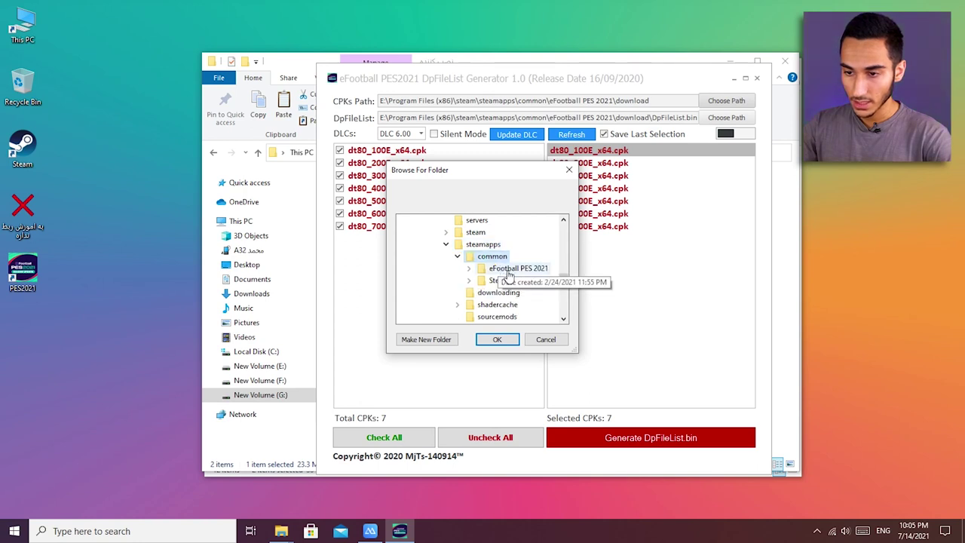
pyautogui.doubleClick(515, 268)
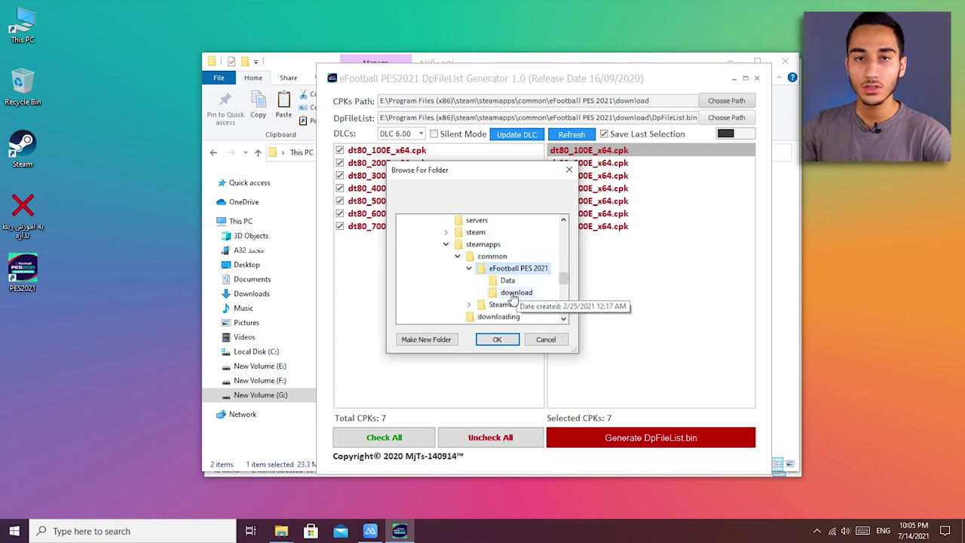
pyautogui.click(513, 295)
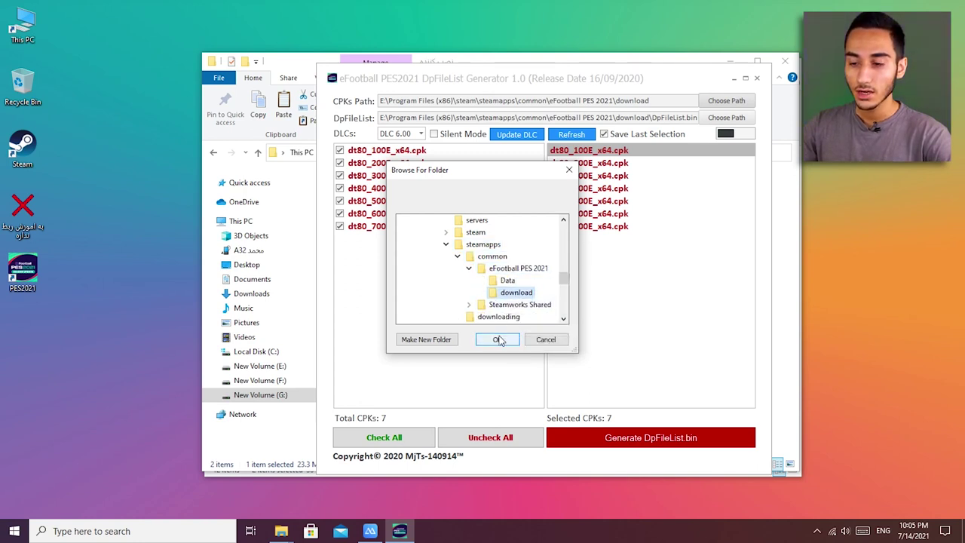
pyautogui.click(500, 341)
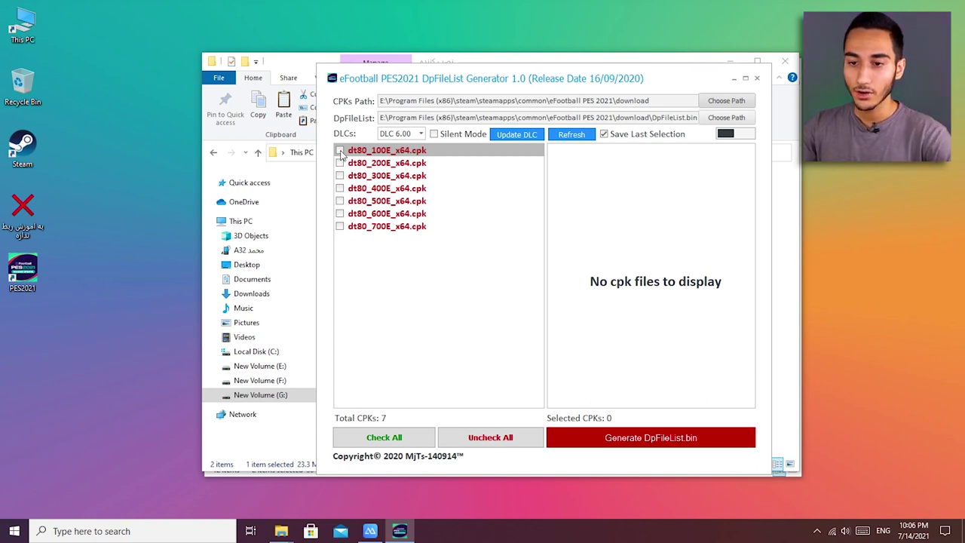
# - Tick all seven CPKs, dt80_100E_x64.cpk through dt80_700E_x64.cpk, in the generator list
pyautogui.click(340, 151)
pyautogui.click(340, 163)
pyautogui.click(340, 176)
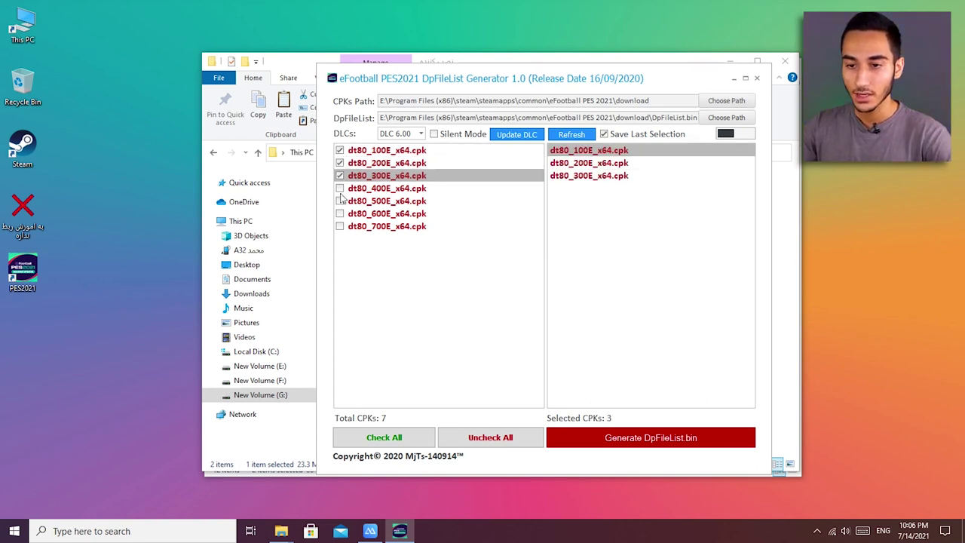
pyautogui.click(341, 189)
pyautogui.click(340, 202)
pyautogui.click(340, 214)
pyautogui.click(341, 226)
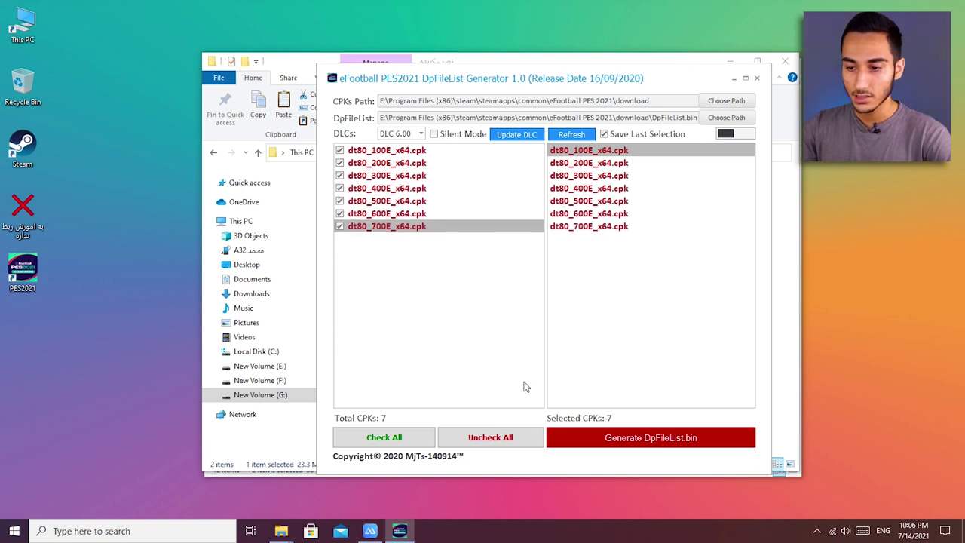
# - Generate DpFileList.bin, dismiss the success message and close the generator
pyautogui.click(653, 444)
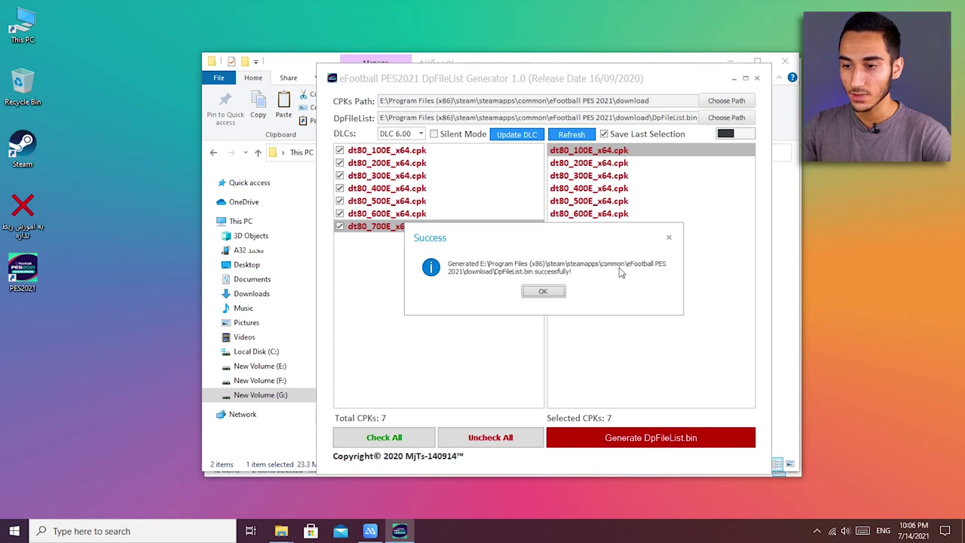
pyautogui.click(543, 292)
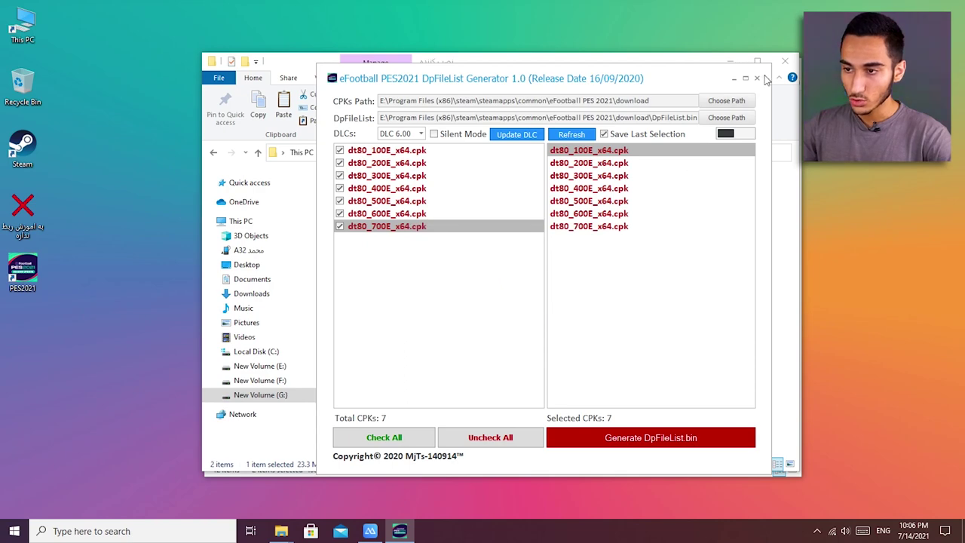
pyautogui.click(758, 78)
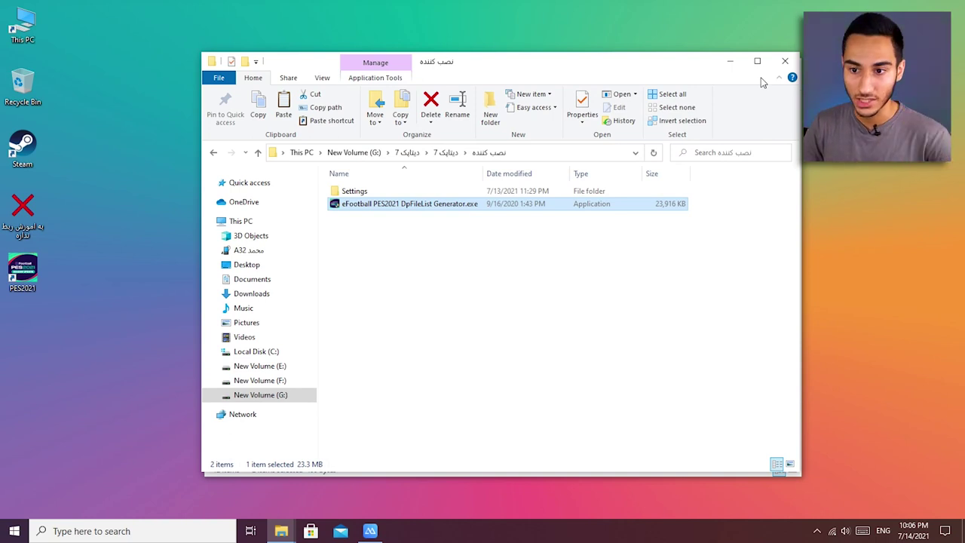
# - Go back to the New Volume (G:) drive listing
pyautogui.click(216, 154)
pyautogui.click(216, 154)
pyautogui.click(217, 155)
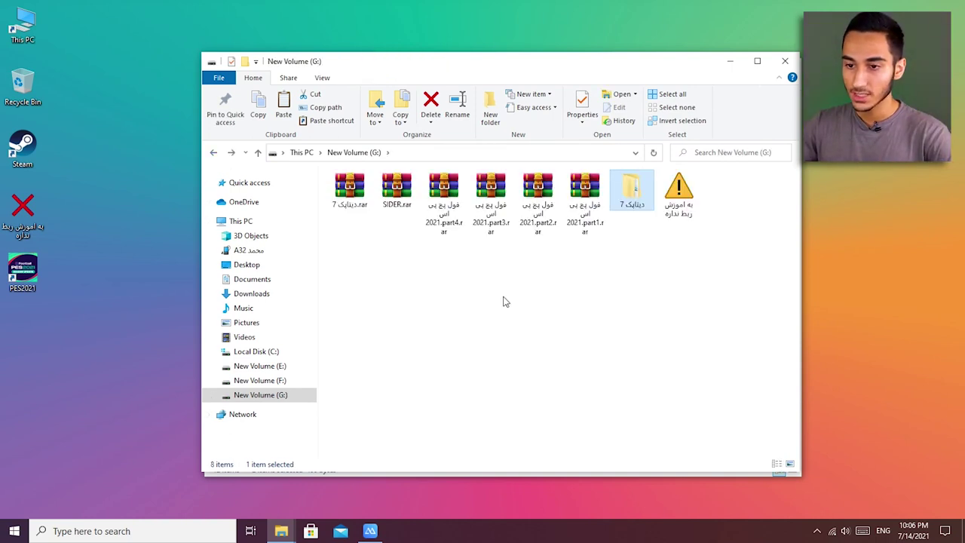
pyautogui.click(343, 203)
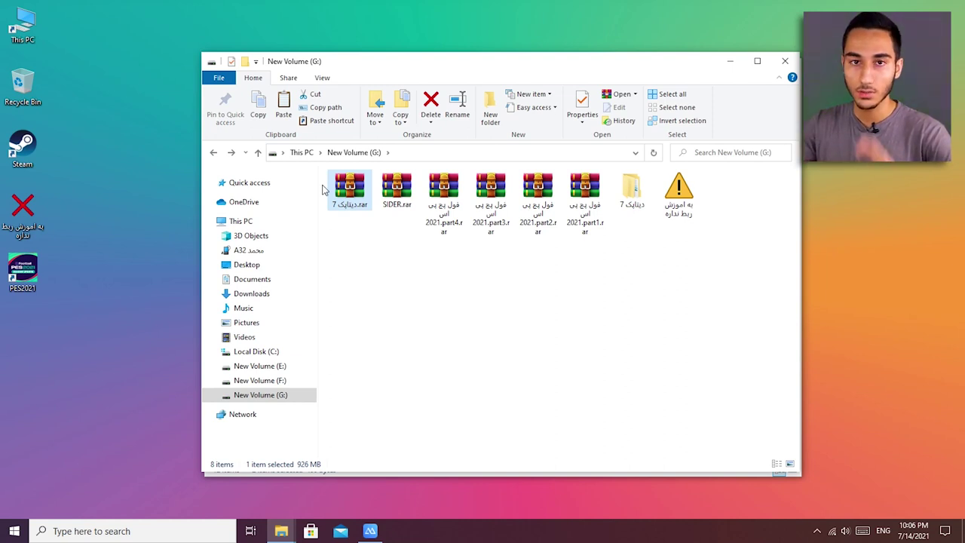
# - Drag-select the four part1–part4 .rar patch archives together
pyautogui.moveTo(373, 243); pyautogui.dragTo(572, 219)
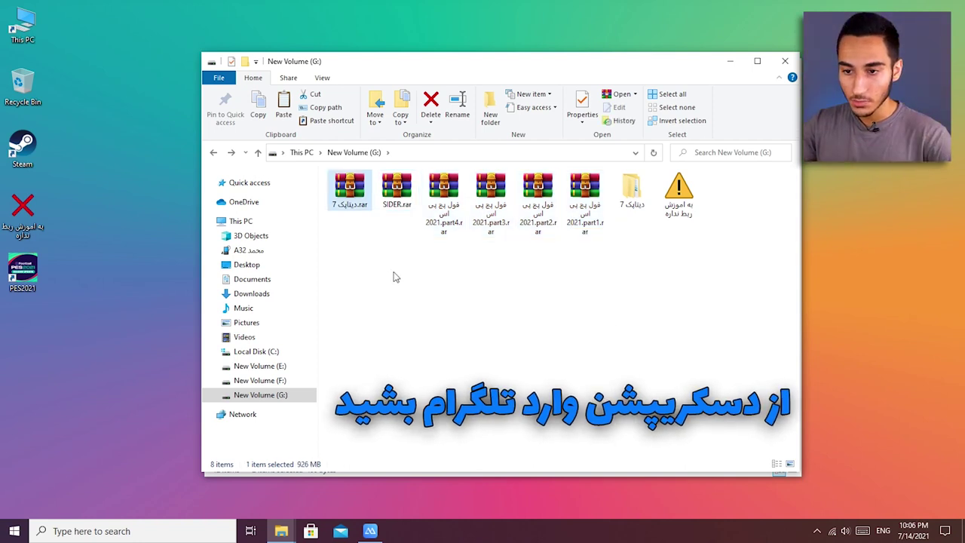
pyautogui.moveTo(393, 272); pyautogui.dragTo(608, 169)
pyautogui.moveTo(593, 284); pyautogui.dragTo(443, 172)
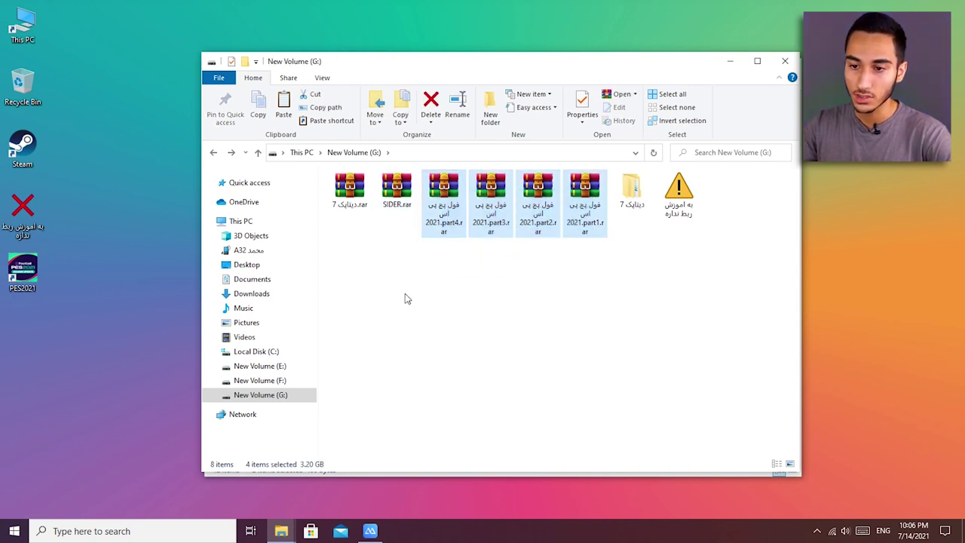
pyautogui.click(399, 209)
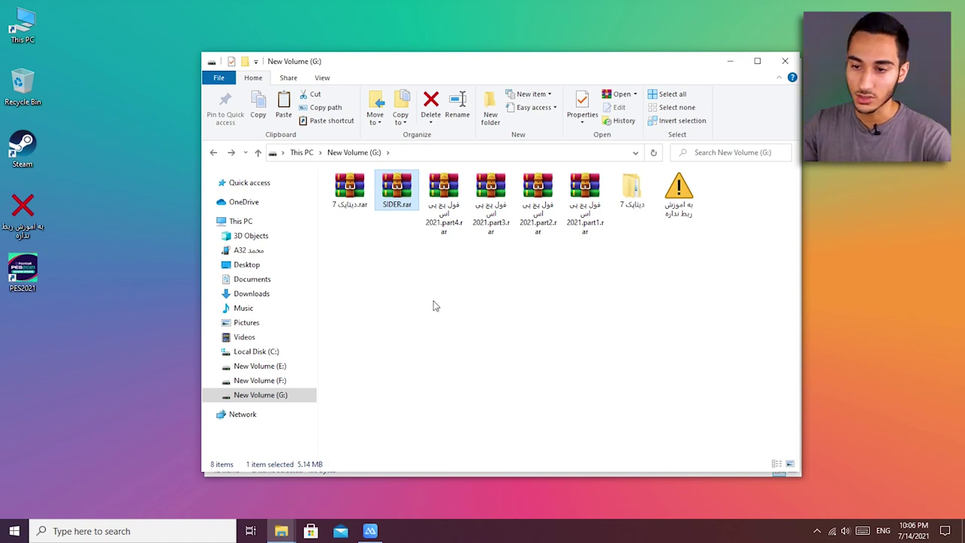
pyautogui.moveTo(436, 308); pyautogui.dragTo(603, 172)
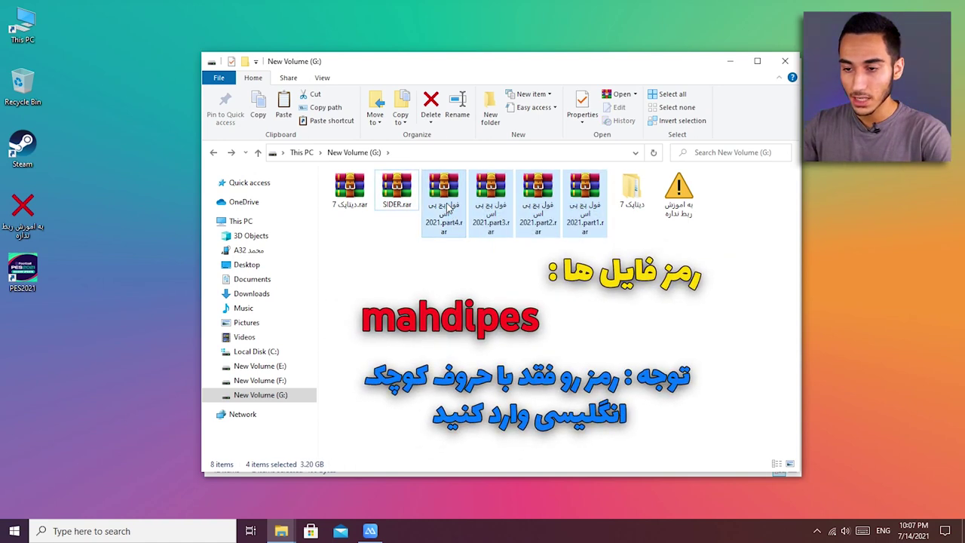
pyautogui.moveTo(620, 293); pyautogui.dragTo(456, 215)
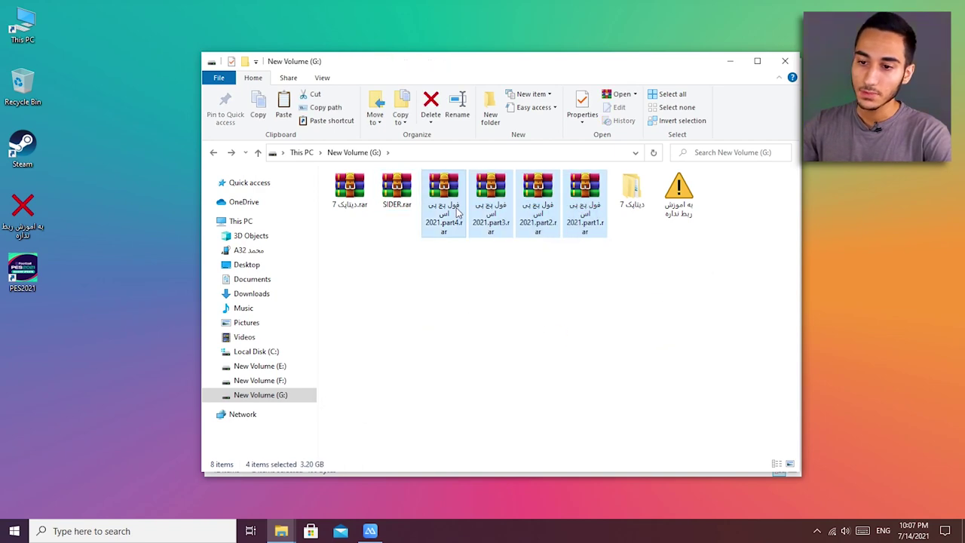
# - Extract the four-part patch archive into its own folder, confirming the archive password
pyautogui.rightClick(457, 193)
pyautogui.click(541, 307)
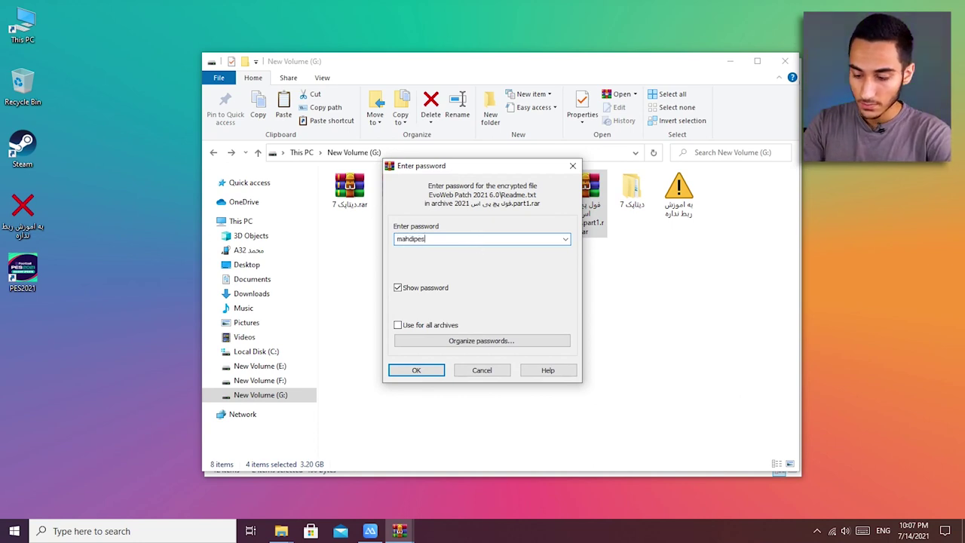
pyautogui.press('Return')
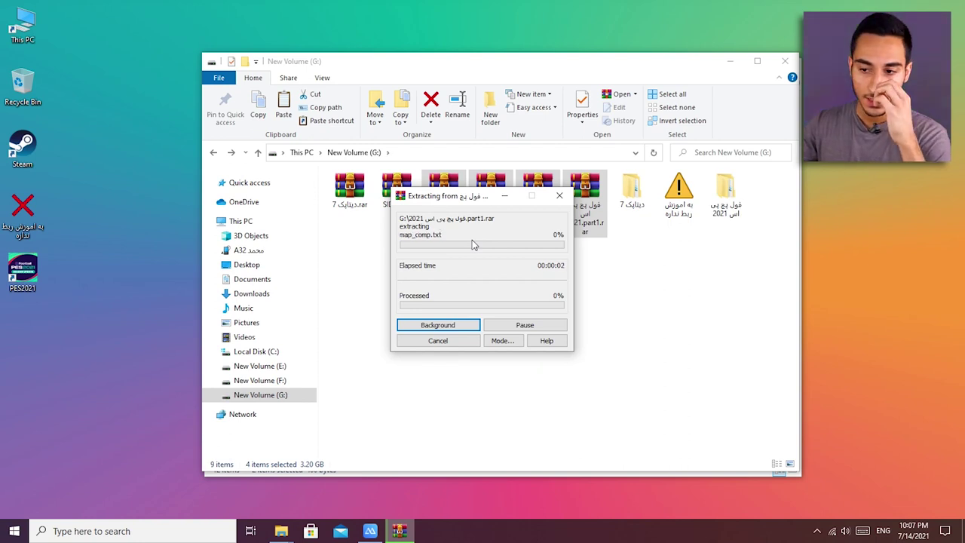
pyautogui.moveTo(468, 198); pyautogui.dragTo(501, 201)
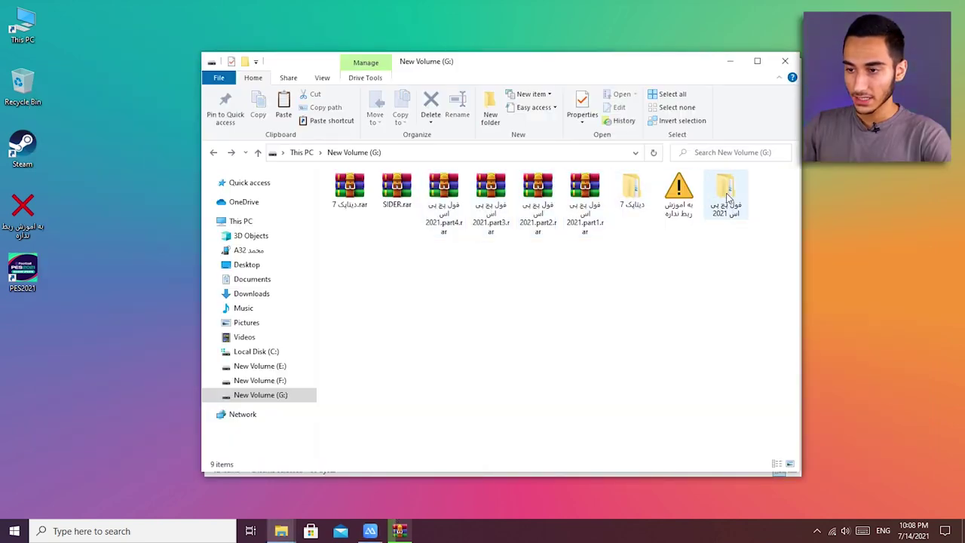
# - Check the new folder holds EvoWeb Patch 2021 6.0, then return to G:
pyautogui.doubleClick(733, 200)
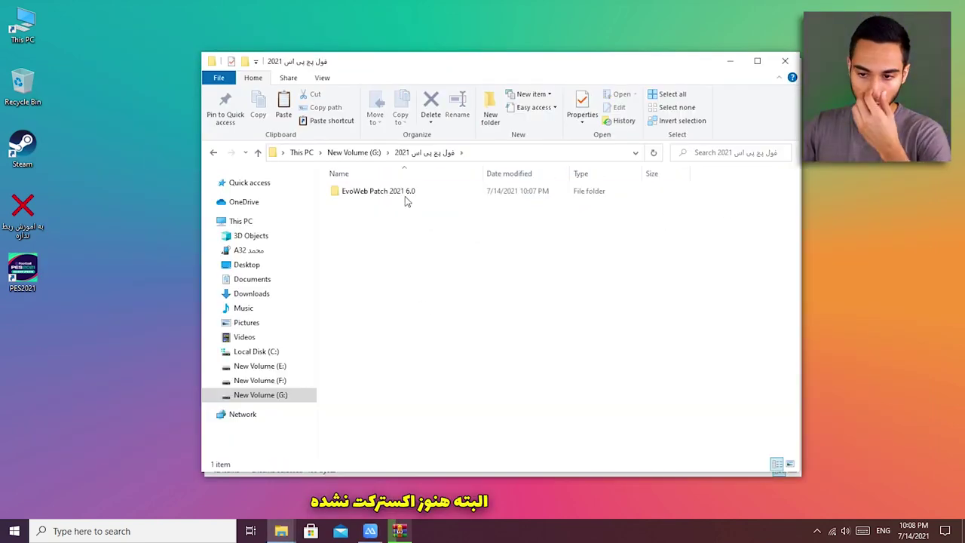
pyautogui.doubleClick(405, 197)
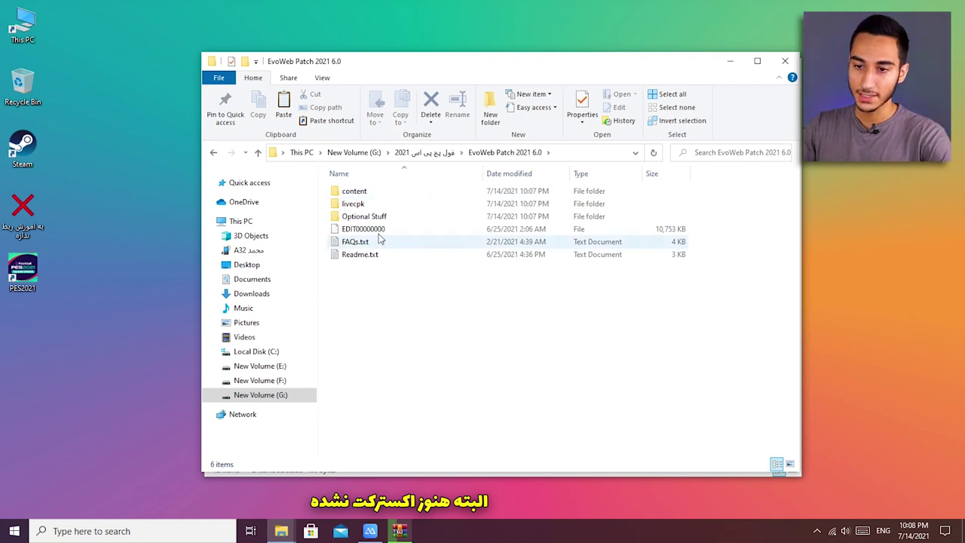
pyautogui.click(214, 153)
pyautogui.click(213, 154)
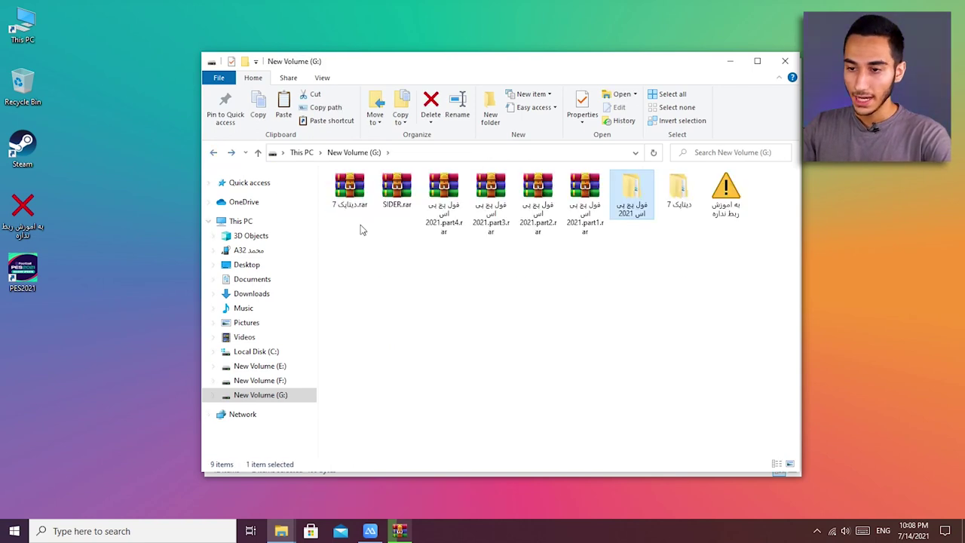
pyautogui.click(393, 207)
# - Extract SIDER.rar to a SIDER folder using the archive password, then minimize the G: window
pyautogui.rightClick(393, 207)
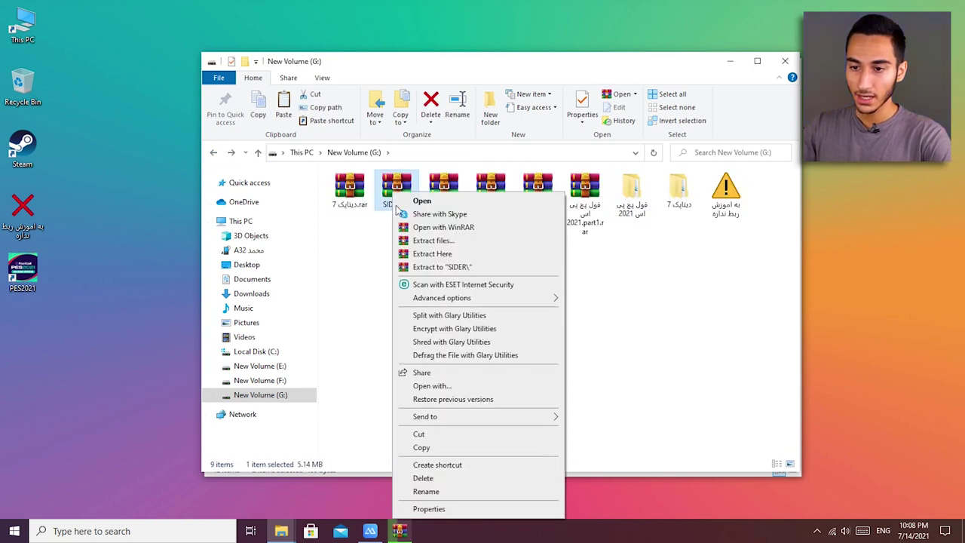
pyautogui.click(443, 268)
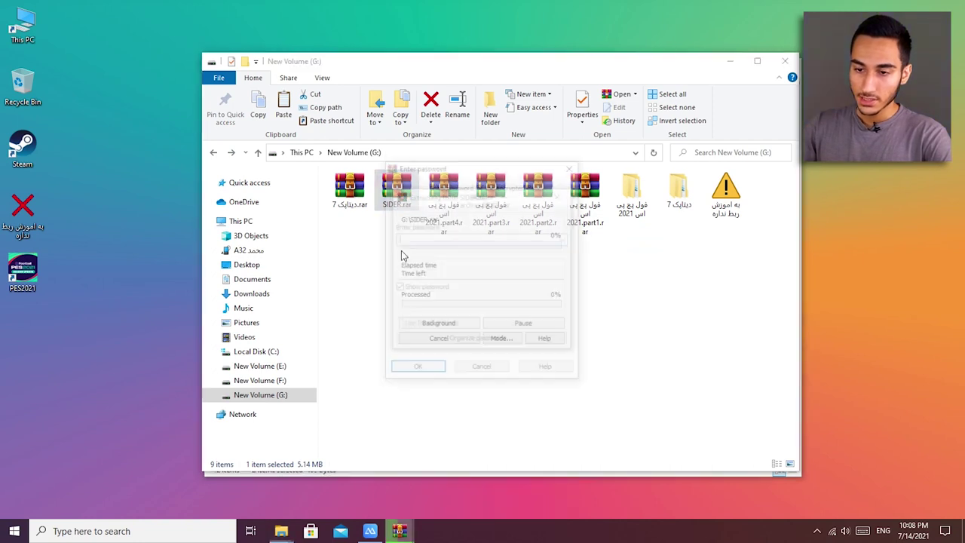
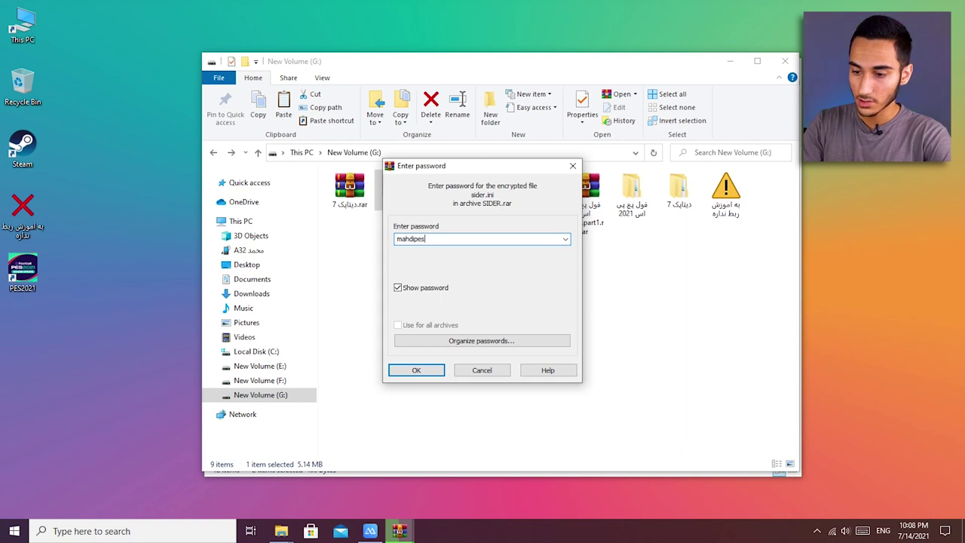
pyautogui.press('Return')
pyautogui.moveTo(694, 261); pyautogui.dragTo(645, 195)
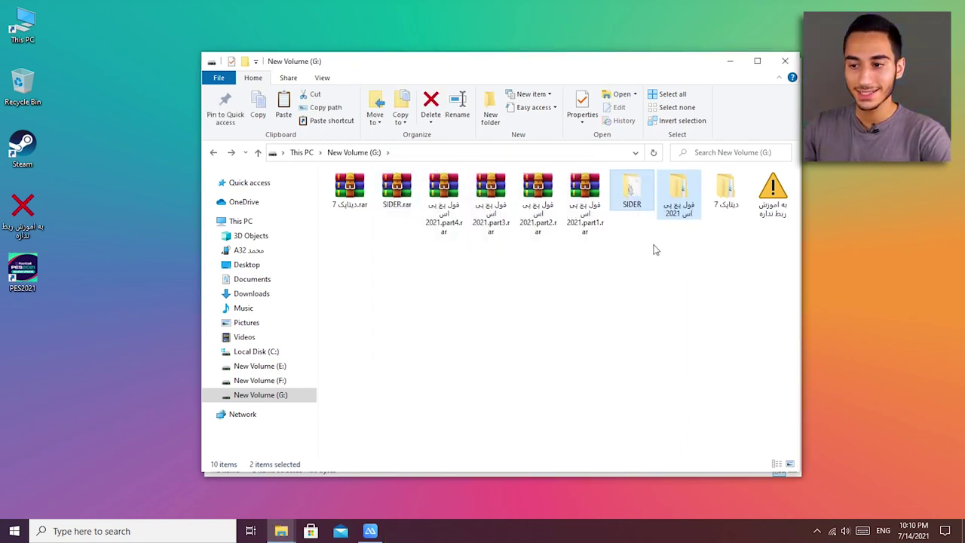
pyautogui.click(730, 61)
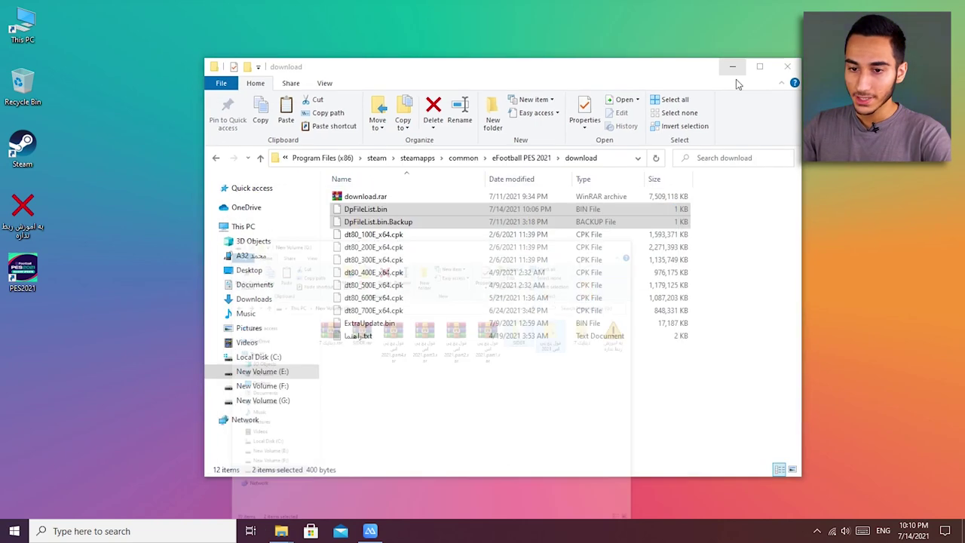
# - Go to Documents > KONAMI > eFootball PES 2021 SEASON UPDATE and inspect the numbered profile folders
pyautogui.click(262, 290)
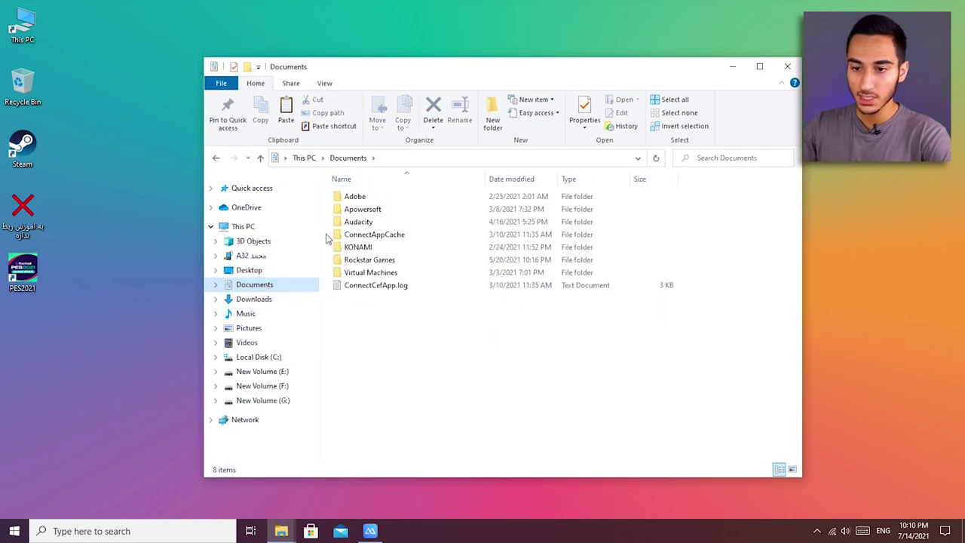
pyautogui.click(359, 252)
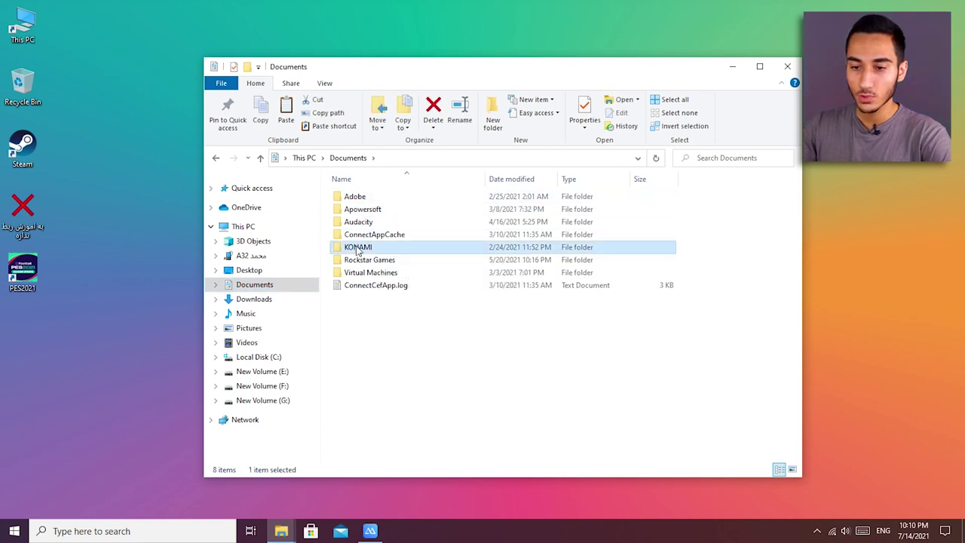
pyautogui.doubleClick(359, 252)
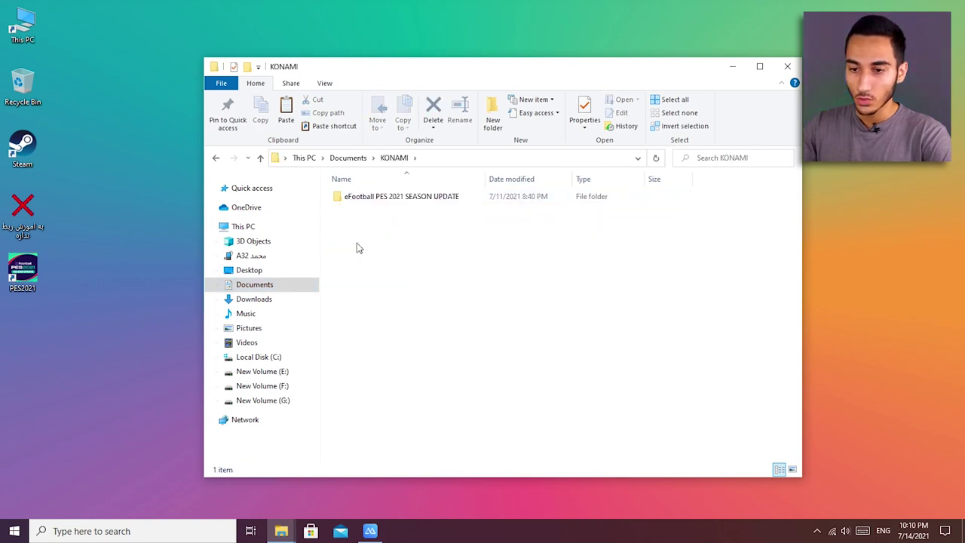
pyautogui.doubleClick(378, 200)
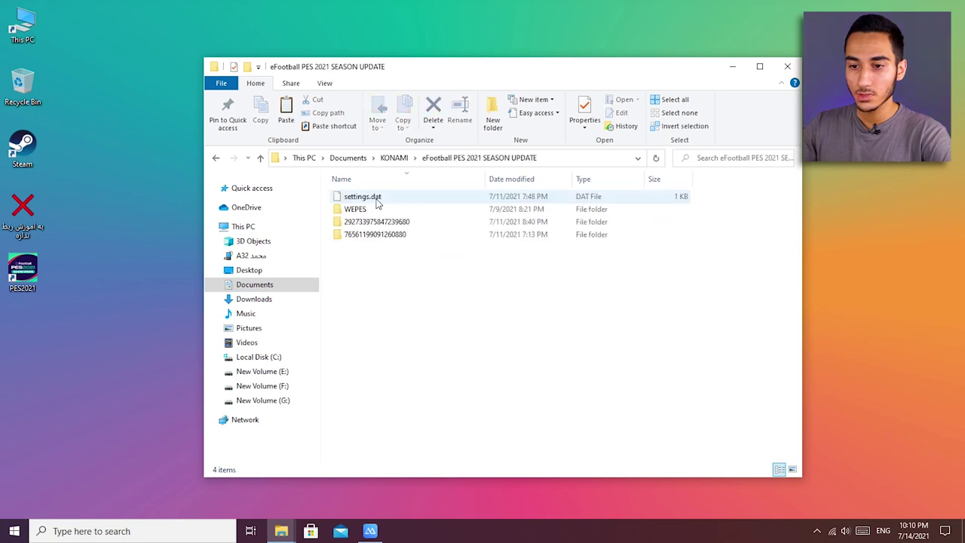
pyautogui.moveTo(381, 272); pyautogui.dragTo(400, 227)
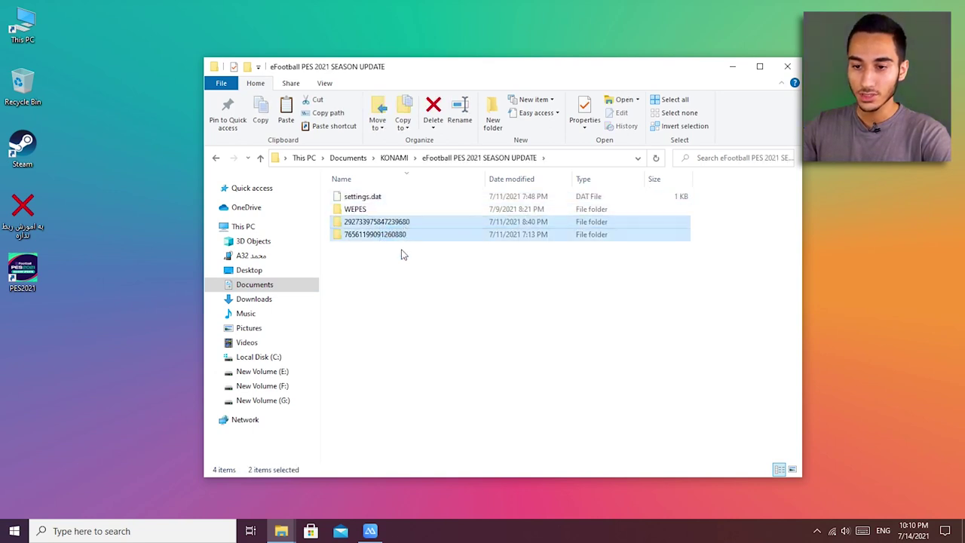
pyautogui.click(392, 268)
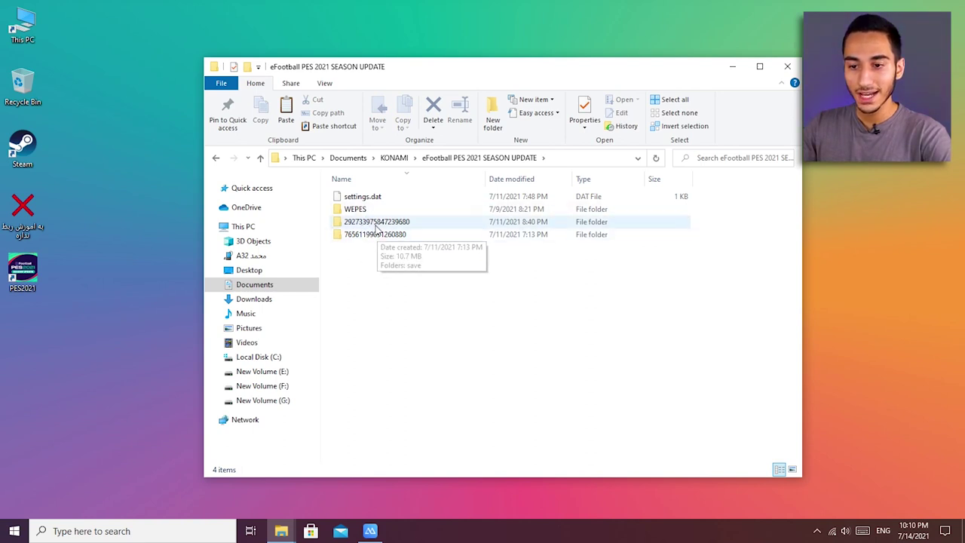
pyautogui.moveTo(359, 254); pyautogui.dragTo(393, 227)
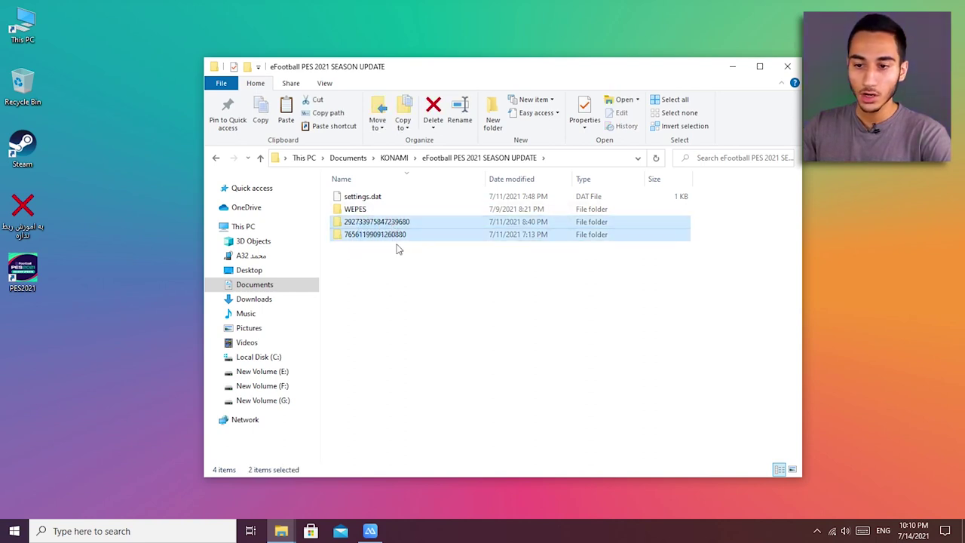
pyautogui.click(362, 266)
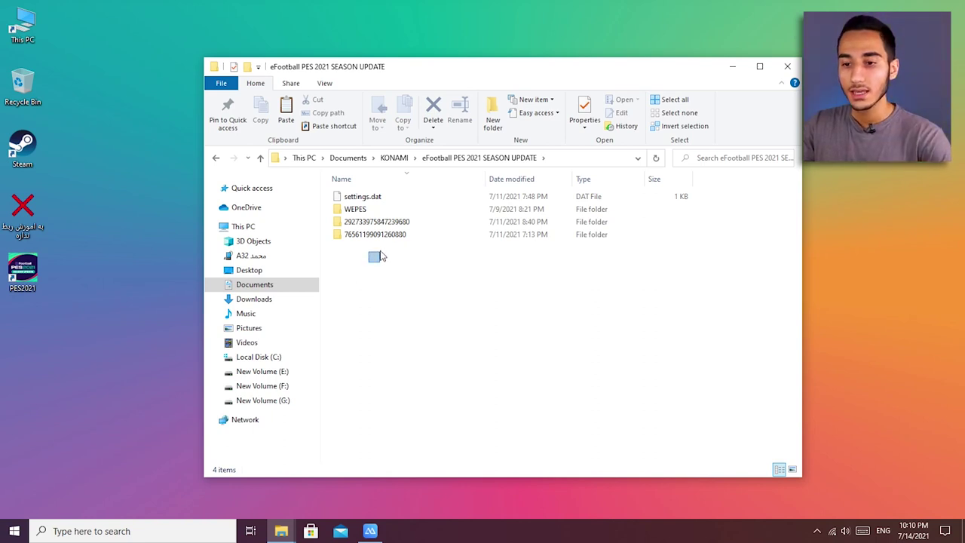
pyautogui.click(381, 237)
pyautogui.click(385, 271)
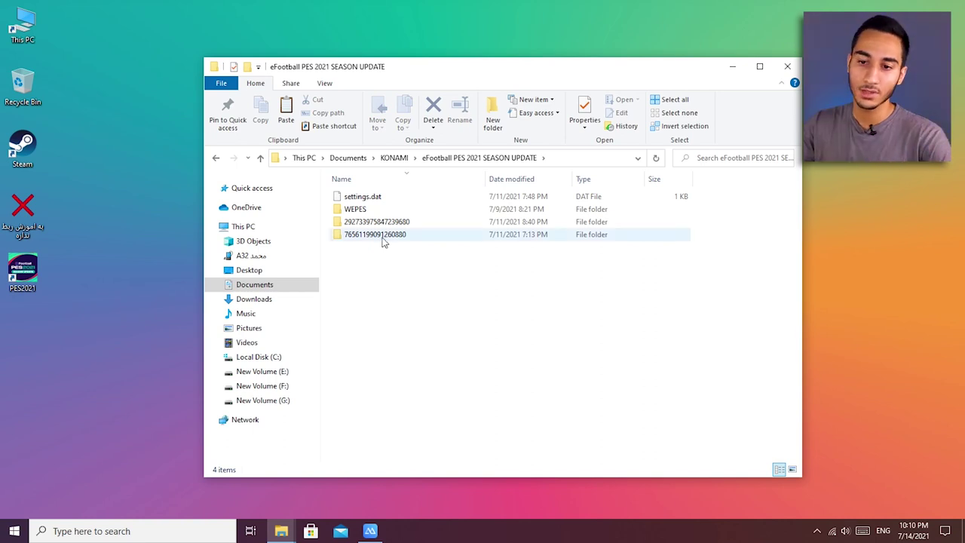
# - Permanently delete EDIT00000000 from the profile's save folder, then minimize the window
pyautogui.doubleClick(384, 239)
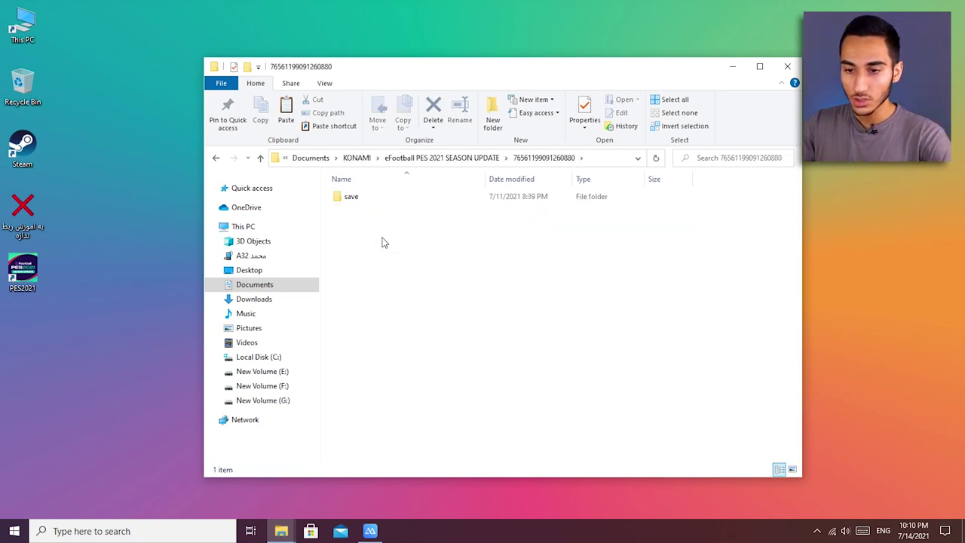
pyautogui.doubleClick(360, 199)
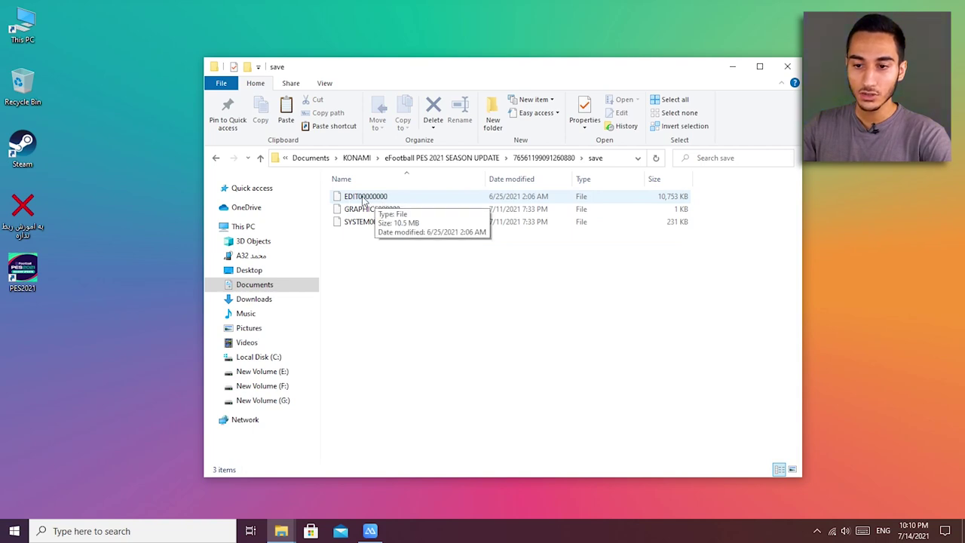
pyautogui.click(370, 198)
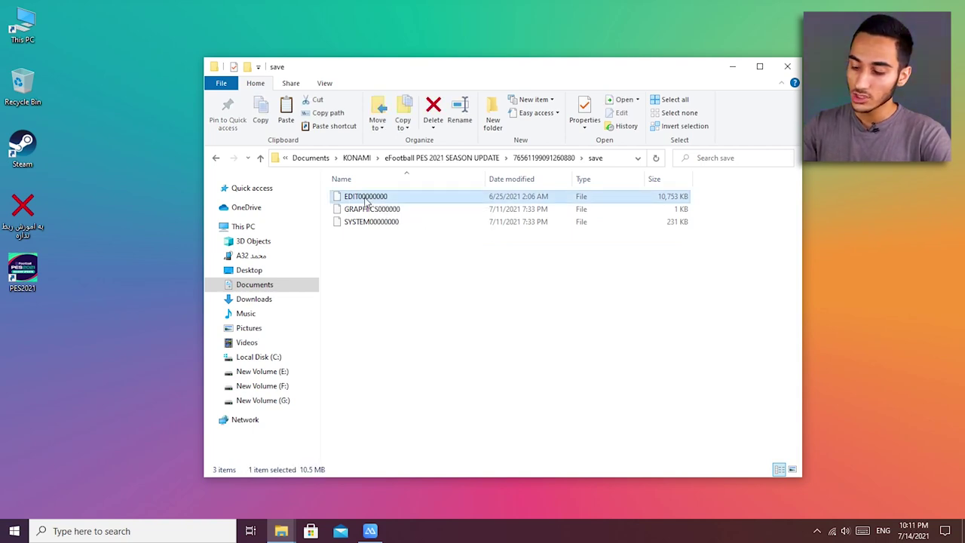
pyautogui.hotkey('shift', 'Delete')
pyautogui.press('Return')
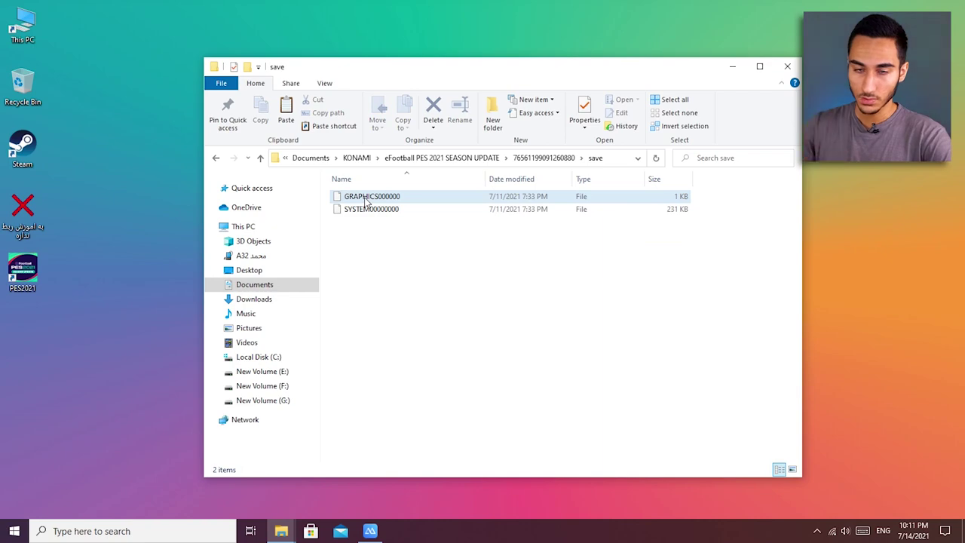
pyautogui.click(733, 65)
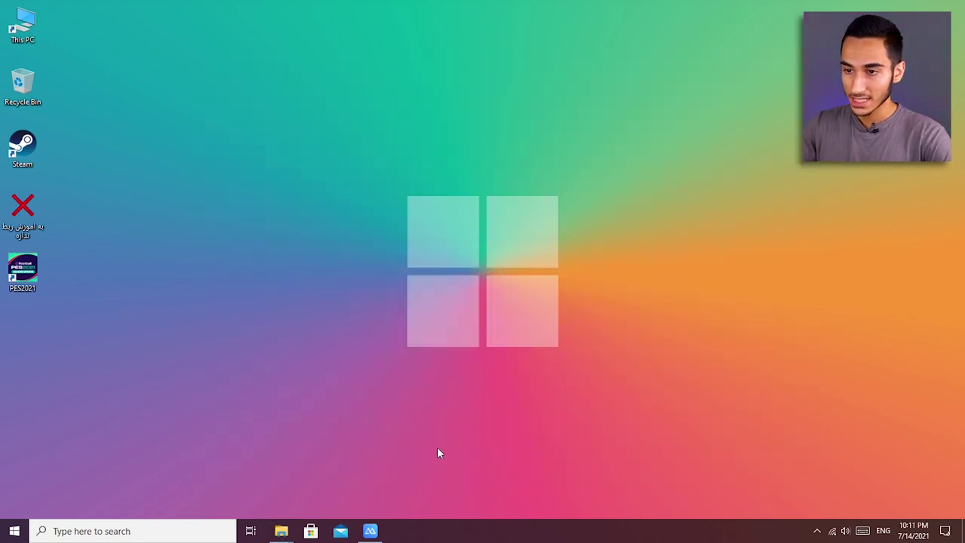
# - Copy the content, livecpk and modules folders from EvoWeb Patch 2021 6.0
pyautogui.moveTo(281, 531)
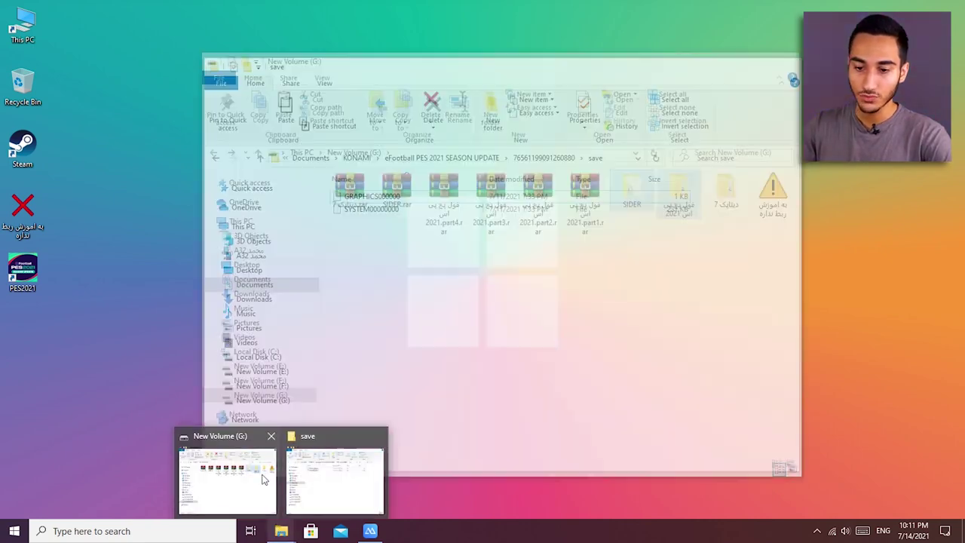
pyautogui.click(262, 475)
pyautogui.click(713, 270)
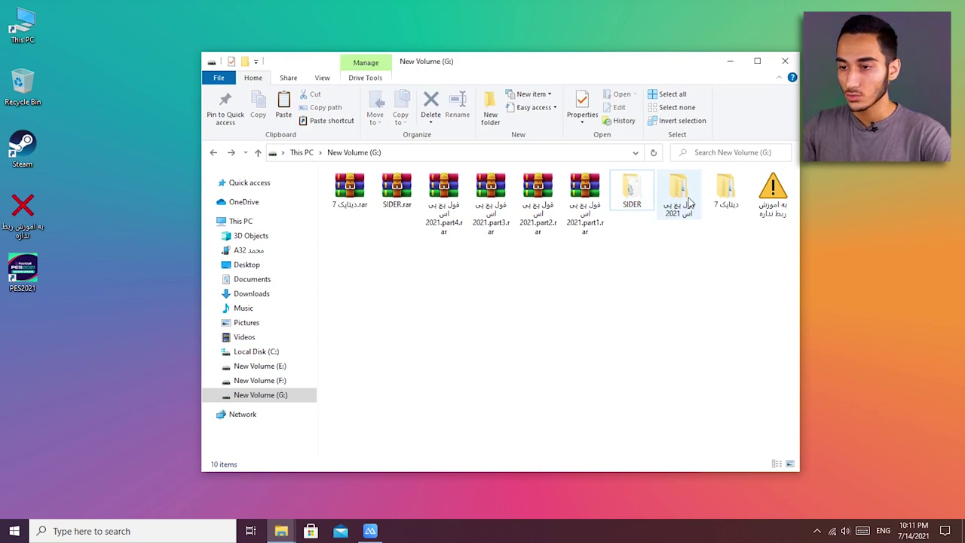
pyautogui.doubleClick(690, 200)
pyautogui.doubleClick(422, 192)
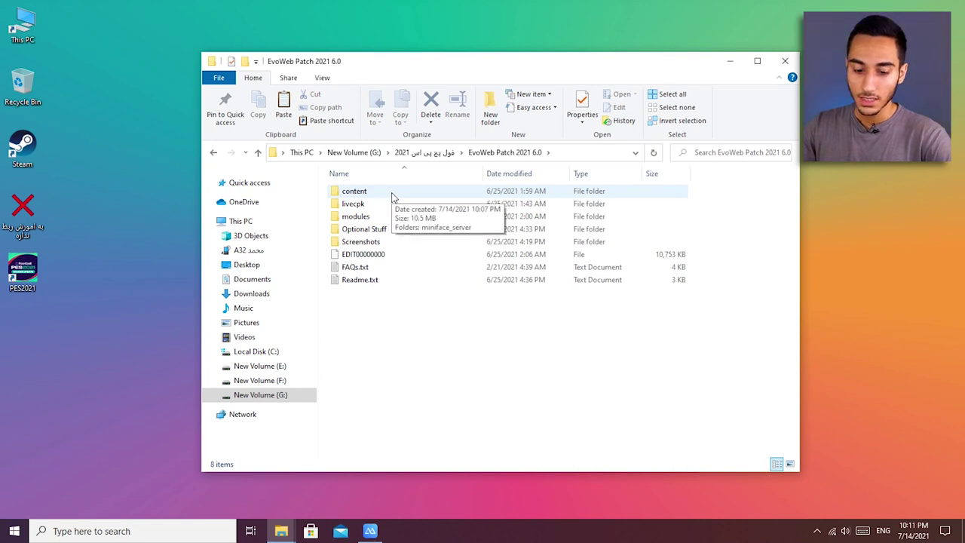
pyautogui.moveTo(392, 197); pyautogui.dragTo(391, 222)
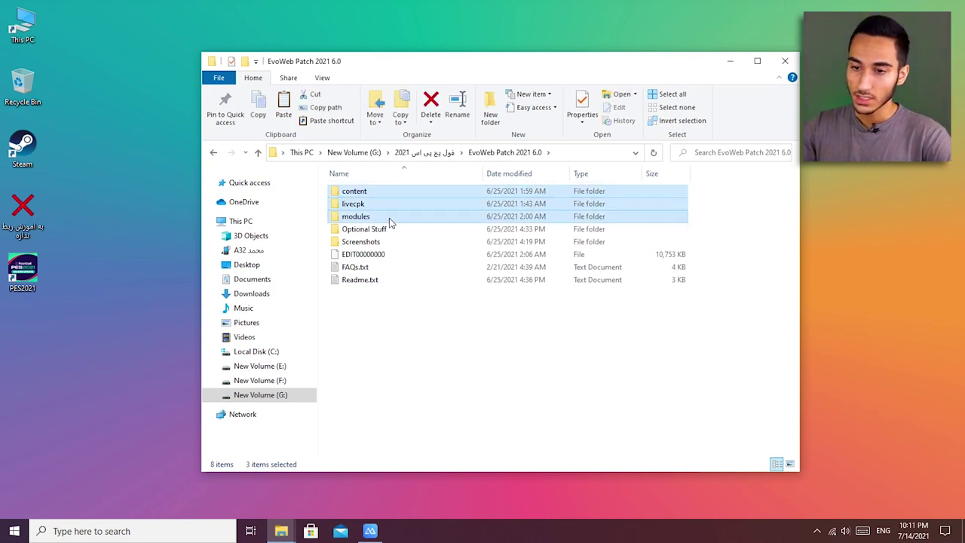
pyautogui.rightClick(390, 220)
pyautogui.click(420, 434)
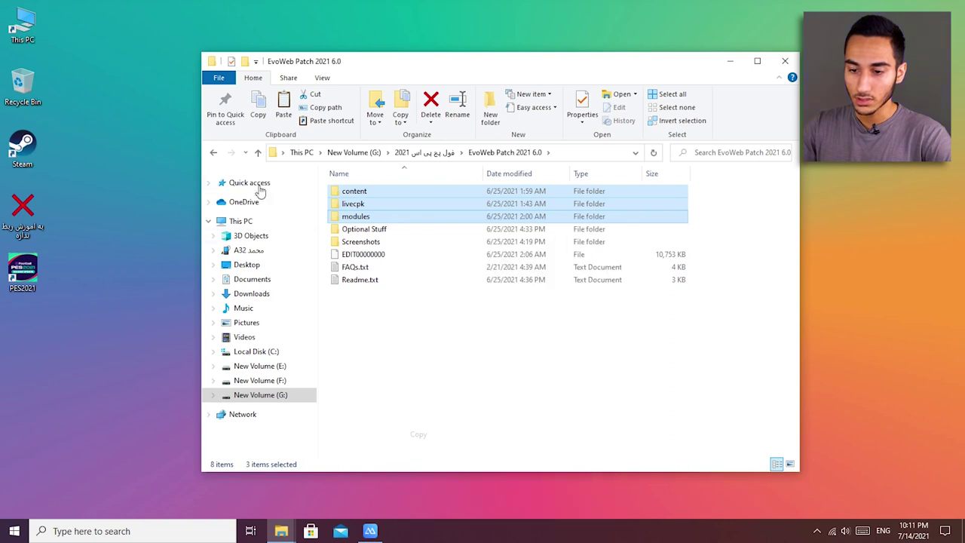
# - Return to New Volume (G:) and open the SIDER folder
pyautogui.click(214, 152)
pyautogui.click(213, 153)
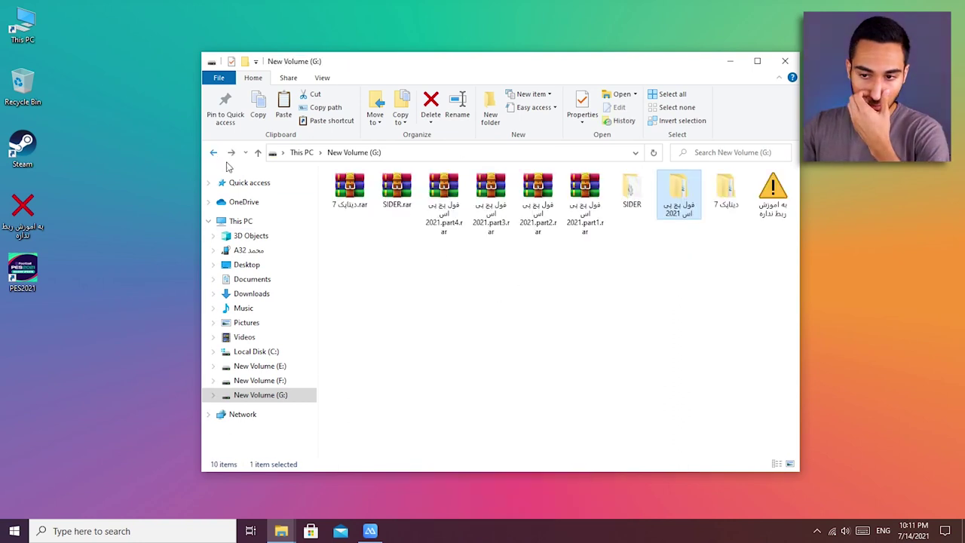
pyautogui.doubleClick(632, 193)
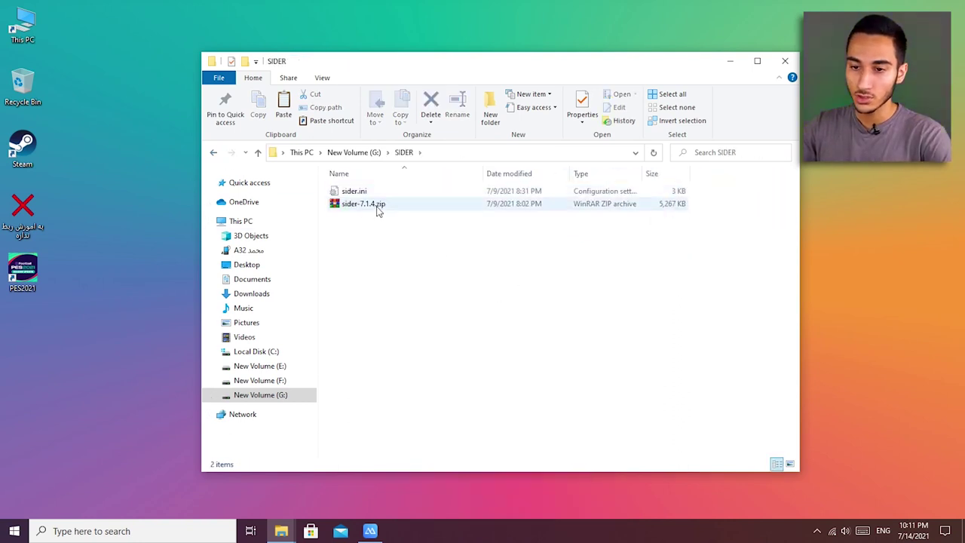
# - Extract sider-7.1.4.zip here and paste content, livecpk and modules into the sider-7.1.4 folder
pyautogui.click(366, 211)
pyautogui.rightClick(365, 211)
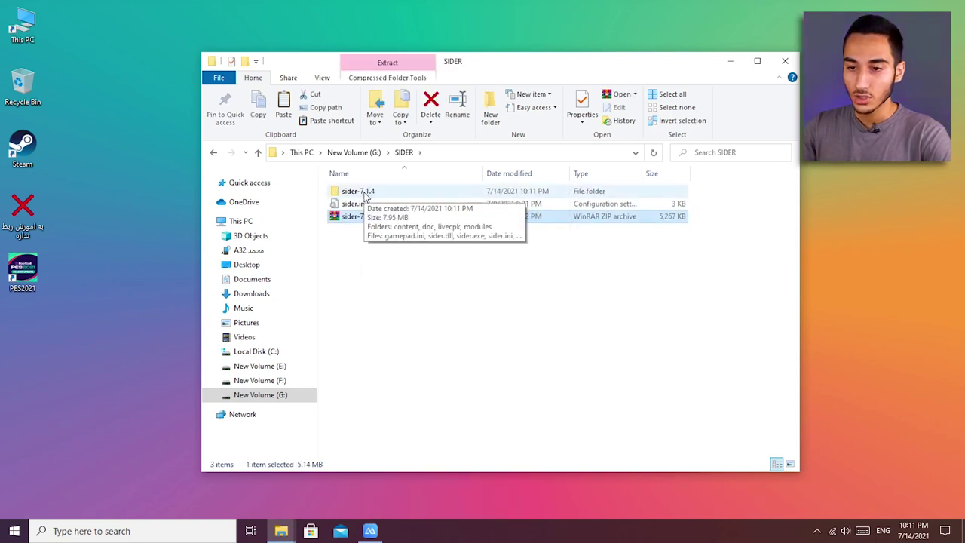
pyautogui.doubleClick(362, 193)
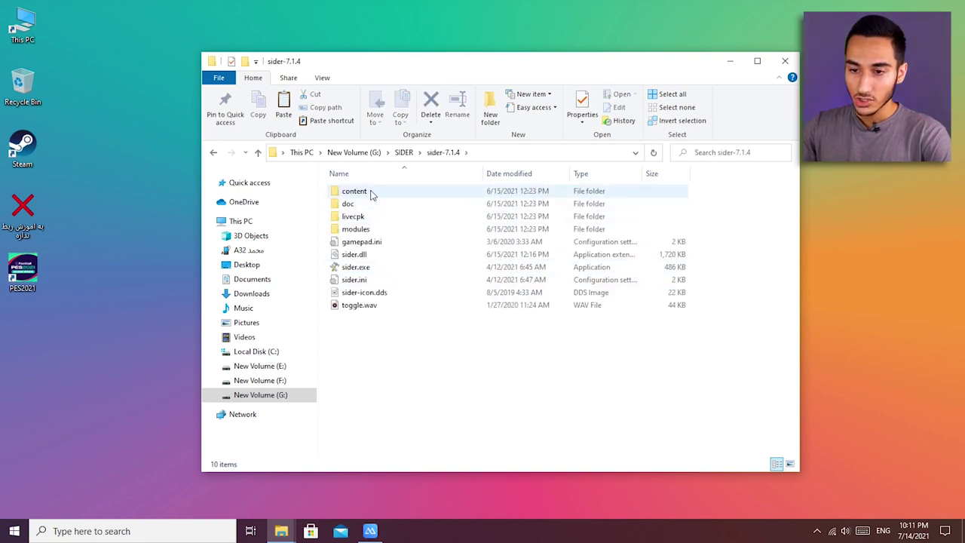
pyautogui.rightClick(404, 344)
pyautogui.click(430, 420)
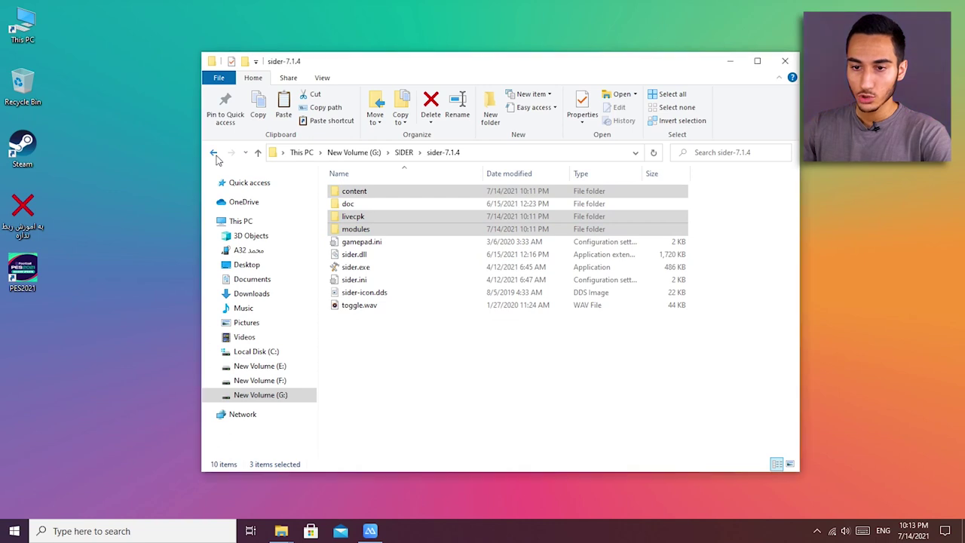
# - Copy sider.ini from SIDER into sider-7.1.4, replacing the existing file
pyautogui.click(215, 154)
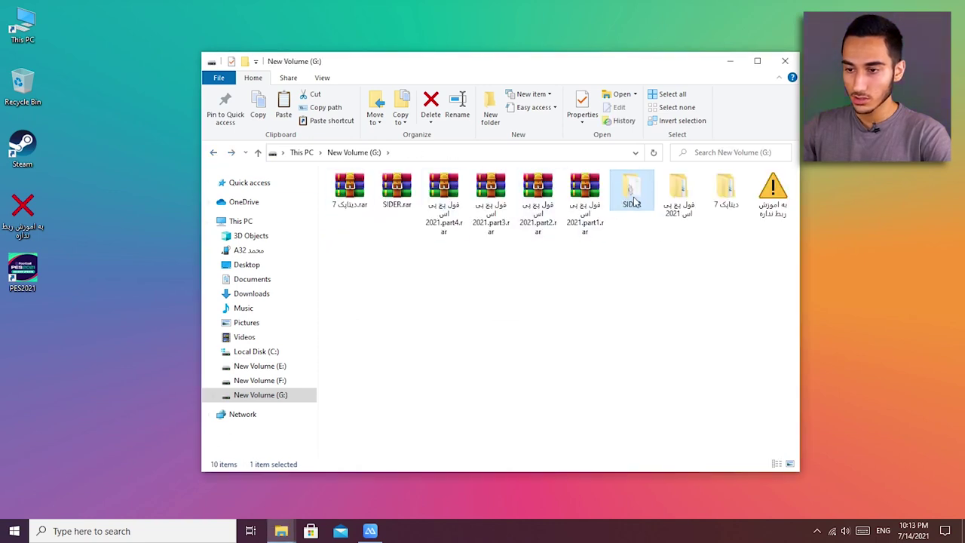
pyautogui.doubleClick(632, 192)
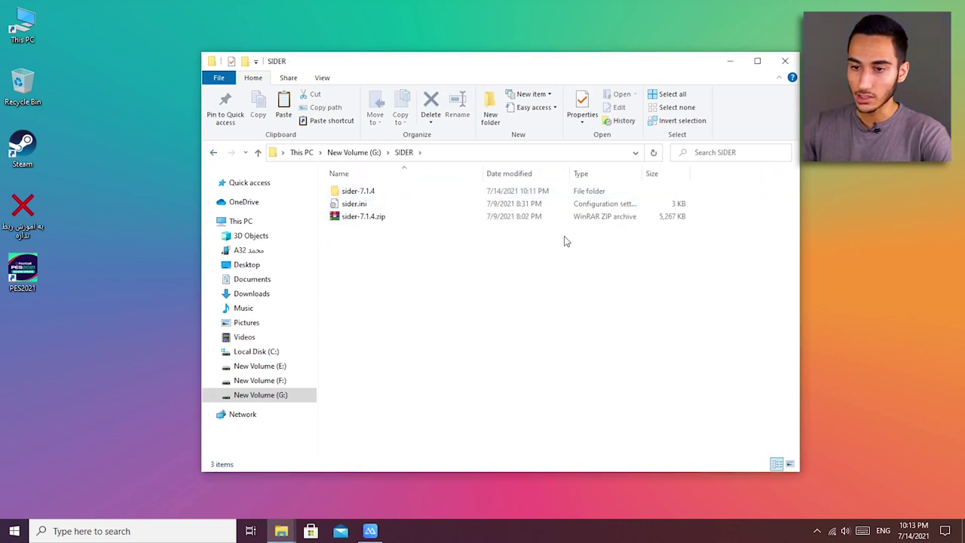
pyautogui.rightClick(359, 210)
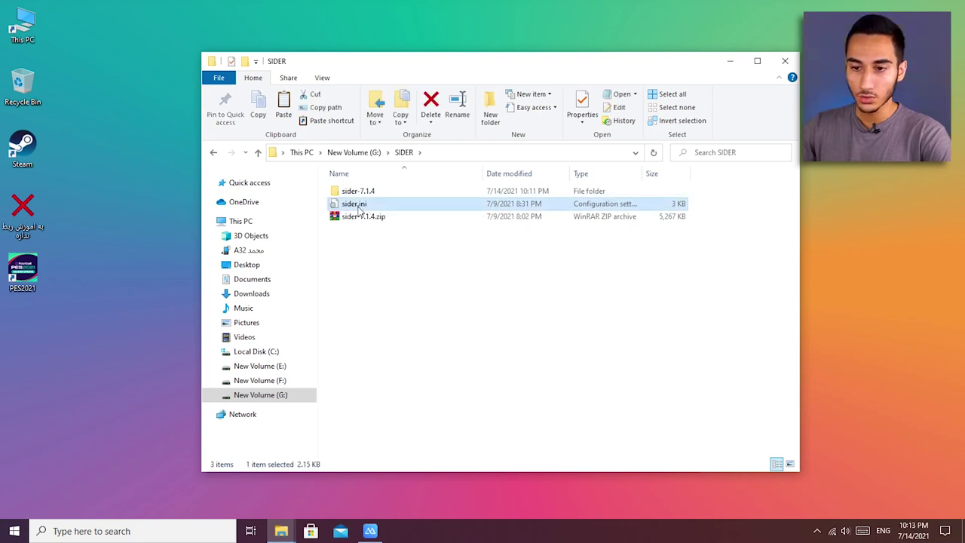
pyautogui.click(411, 450)
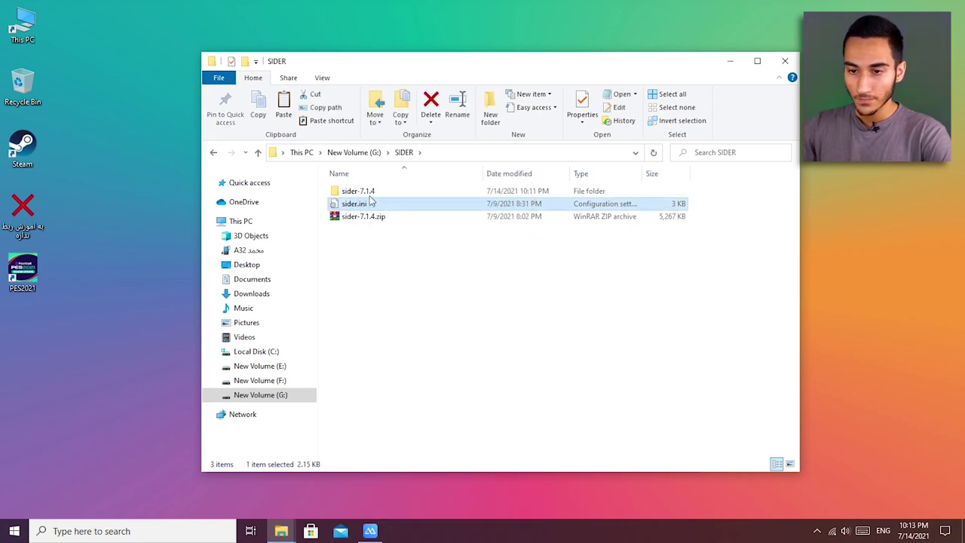
pyautogui.doubleClick(367, 193)
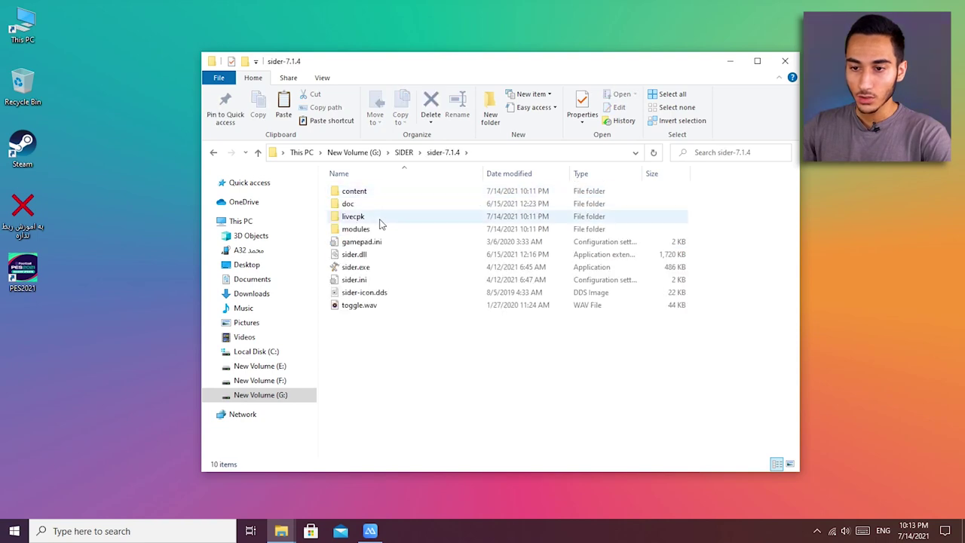
pyautogui.rightClick(382, 339)
pyautogui.click(437, 419)
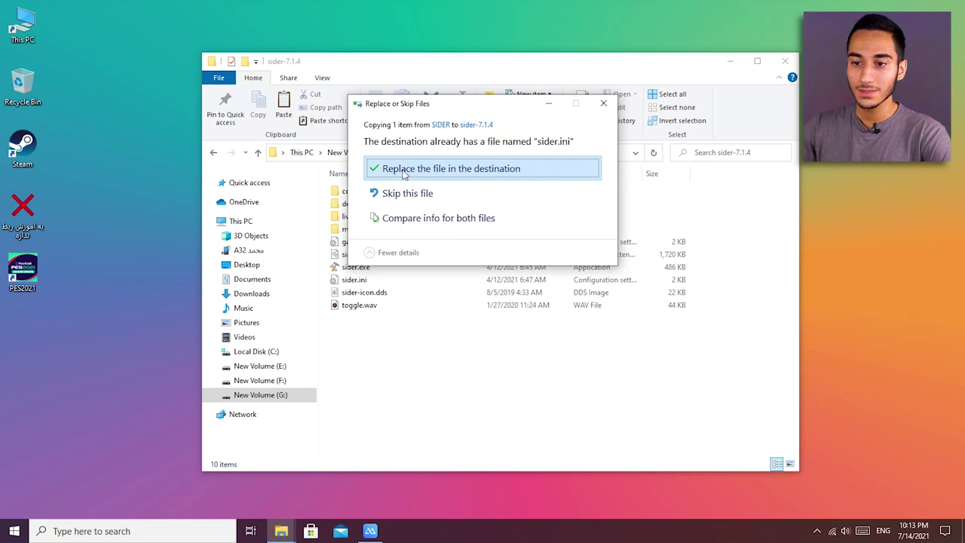
pyautogui.click(404, 172)
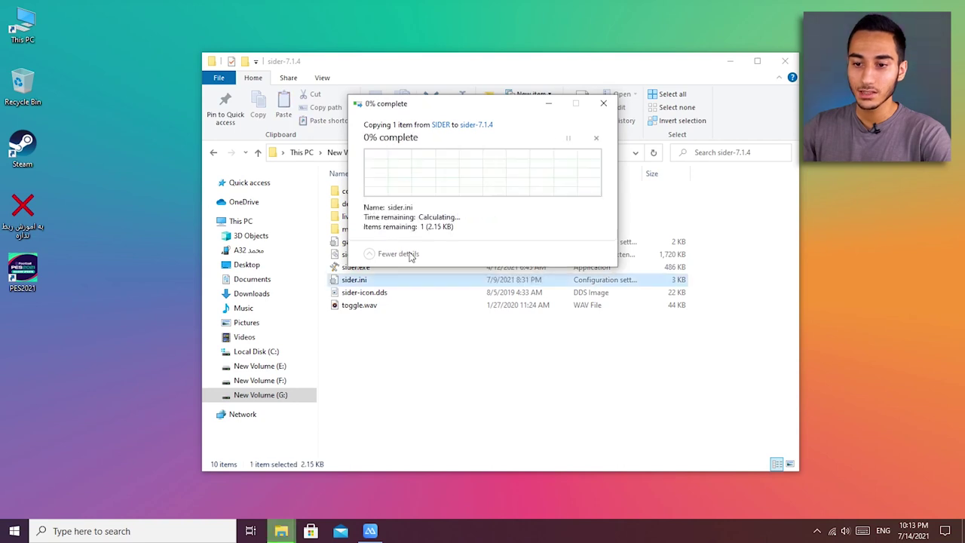
# - Return to New Volume (G:) and open the PES 2021 patch folder
pyautogui.click(214, 154)
pyautogui.click(215, 153)
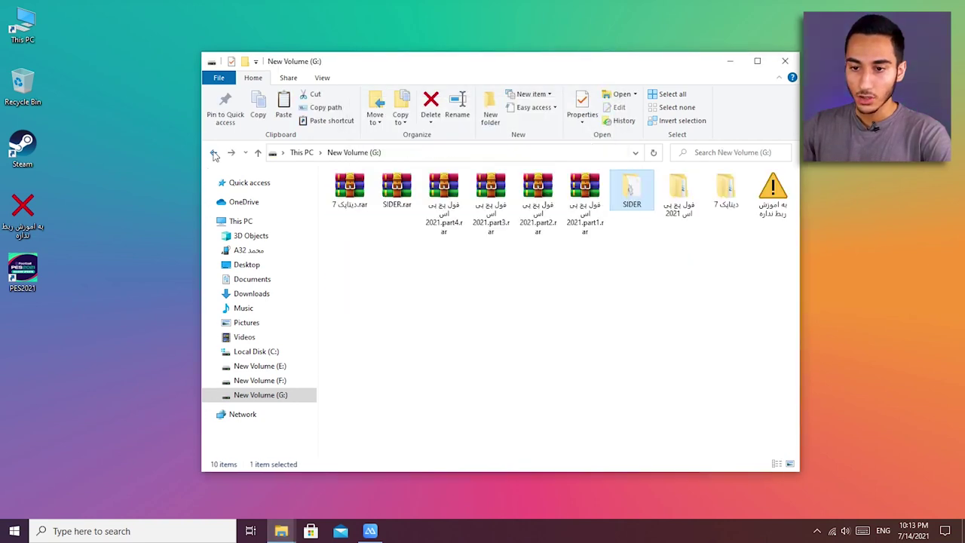
pyautogui.doubleClick(675, 199)
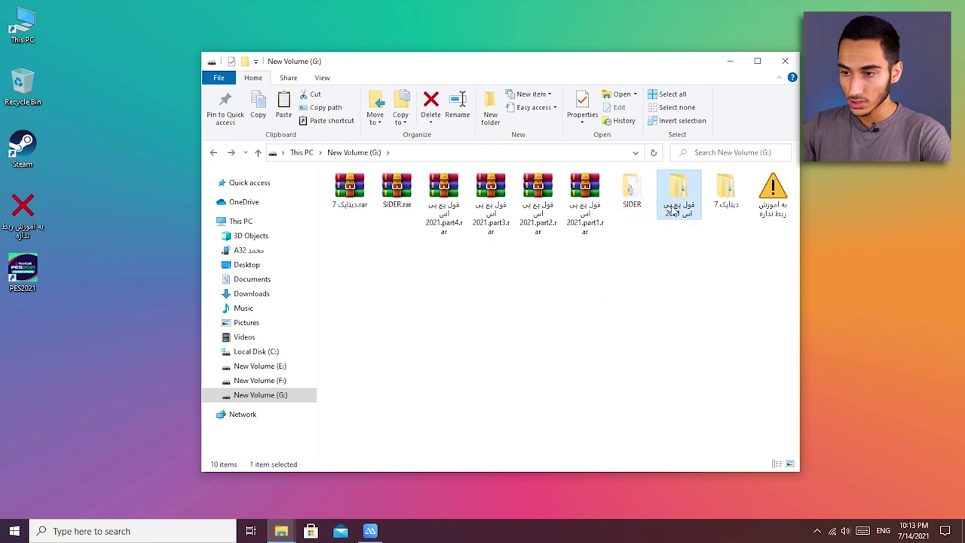
# - Copy the EDIT00000000 file from the EvoWeb Patch 2021 6.0 folder
pyautogui.click(390, 193)
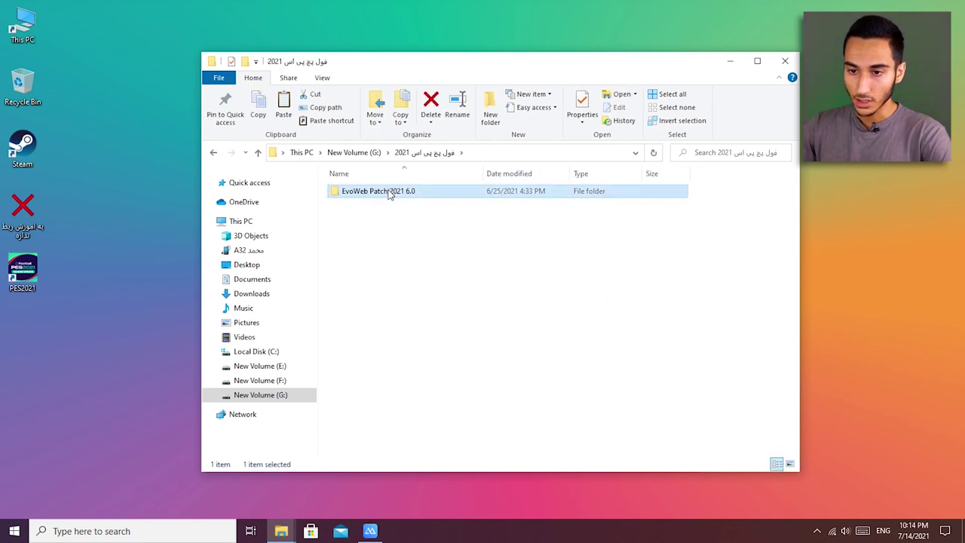
pyautogui.doubleClick(390, 193)
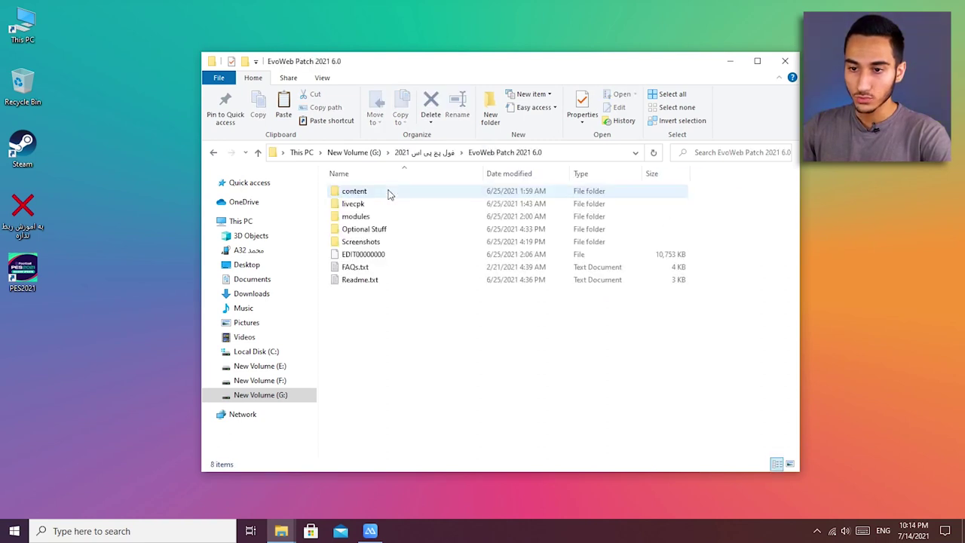
pyautogui.click(356, 258)
pyautogui.rightClick(354, 259)
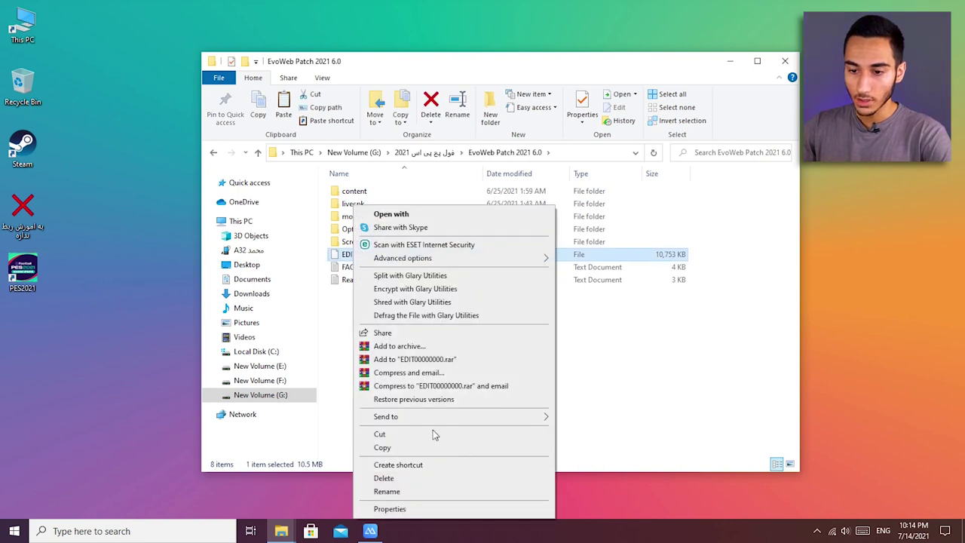
pyautogui.click(410, 448)
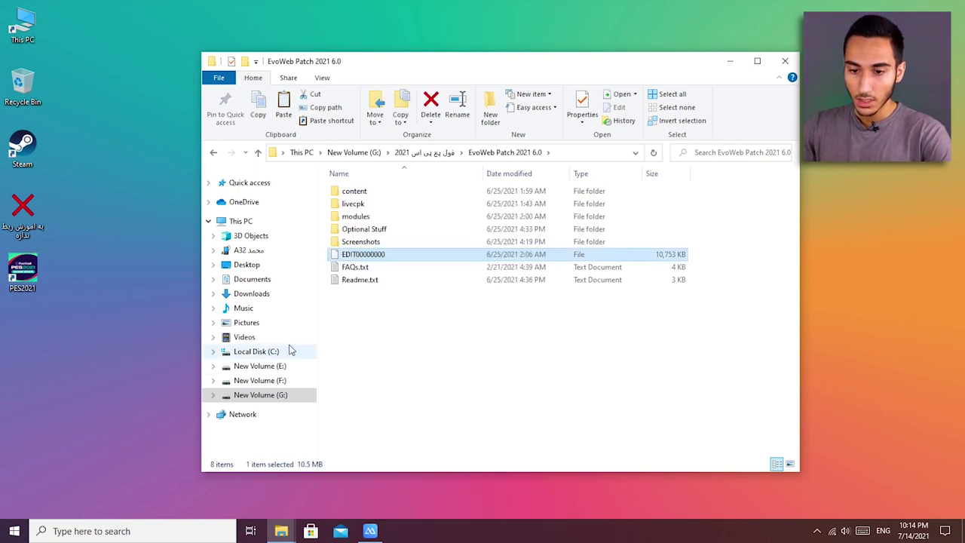
# - Paste EDIT00000000 into Documents > KONAMI > eFootball PES 2021 SEASON UPDATE profile's save folder
pyautogui.click(268, 283)
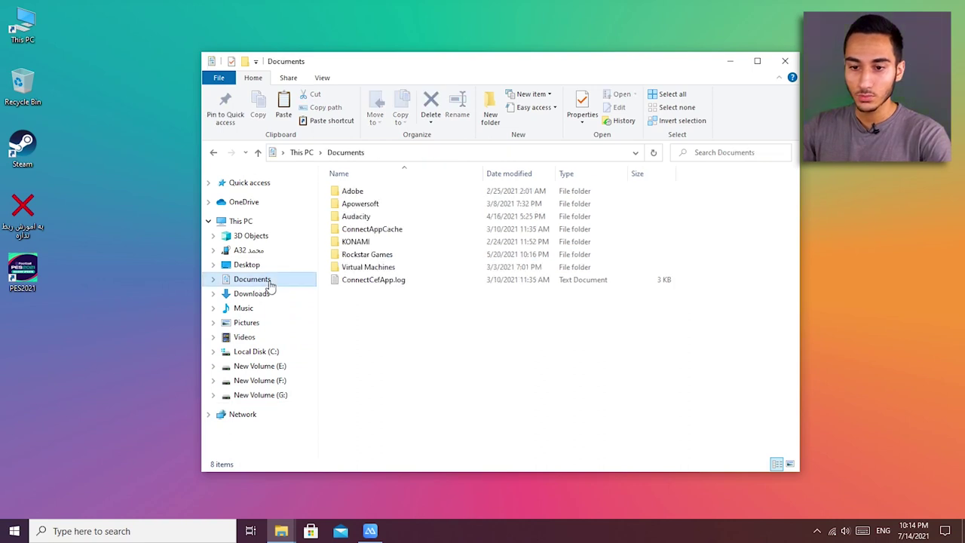
pyautogui.doubleClick(380, 248)
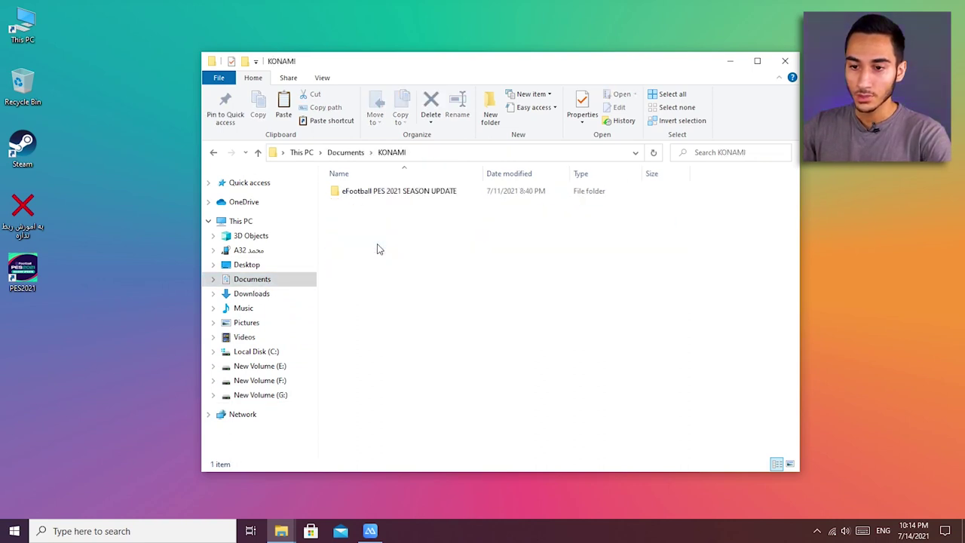
pyautogui.doubleClick(381, 197)
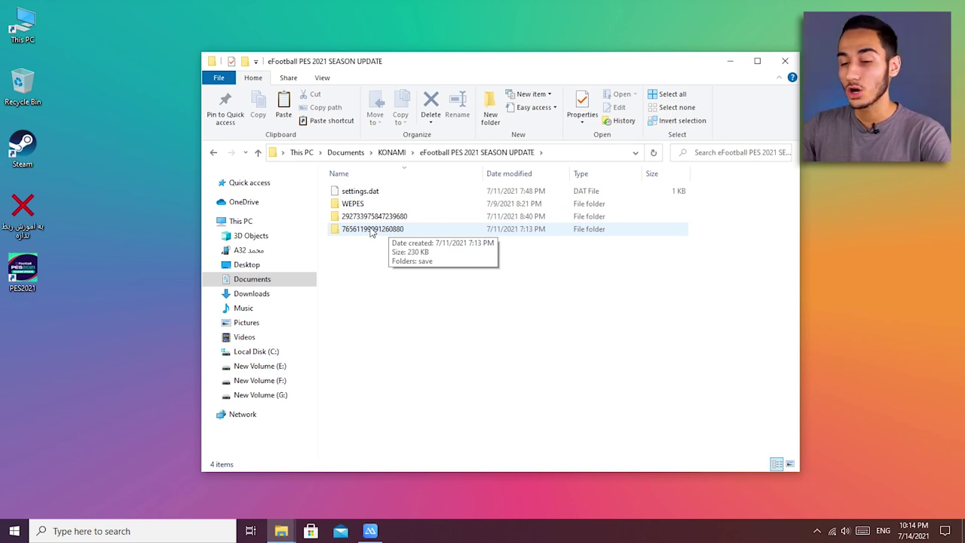
pyautogui.doubleClick(370, 230)
pyautogui.doubleClick(370, 193)
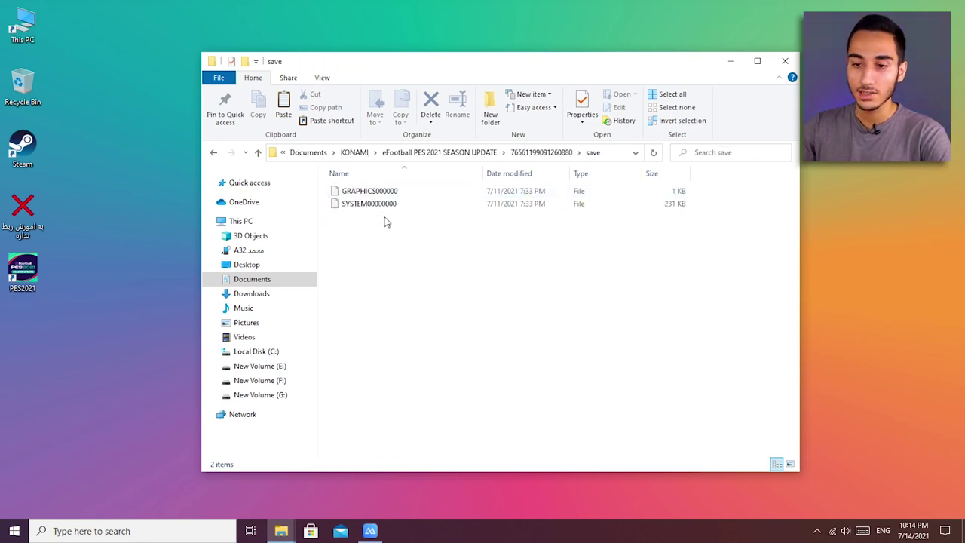
pyautogui.rightClick(392, 233)
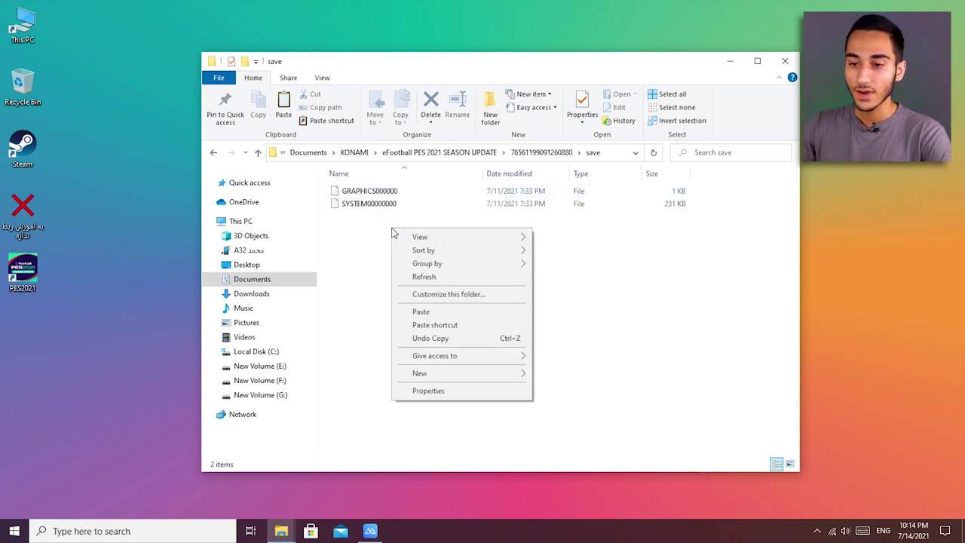
pyautogui.click(420, 312)
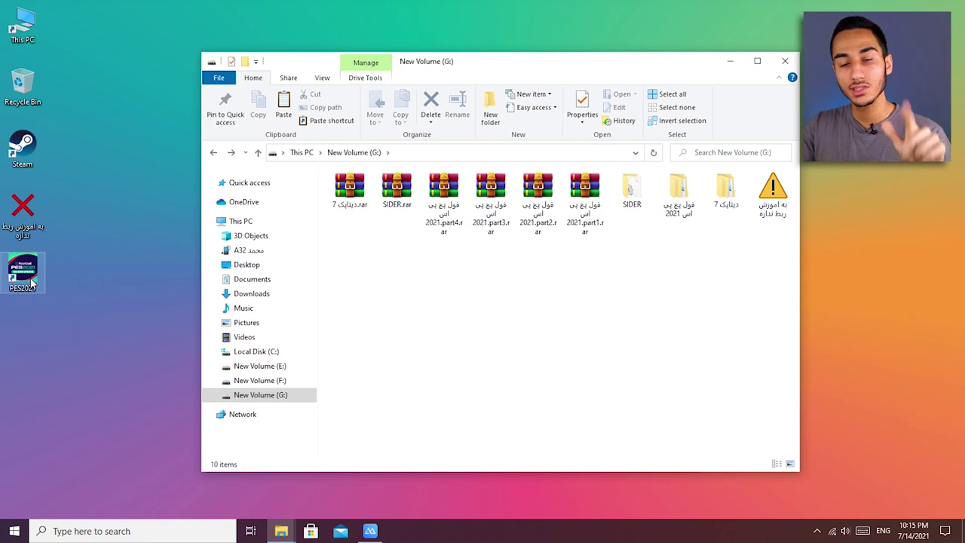
# - Run sider.exe from G:\SIDER\sider-7.1.4 to launch PES 2021
pyautogui.doubleClick(632, 189)
pyautogui.doubleClick(469, 190)
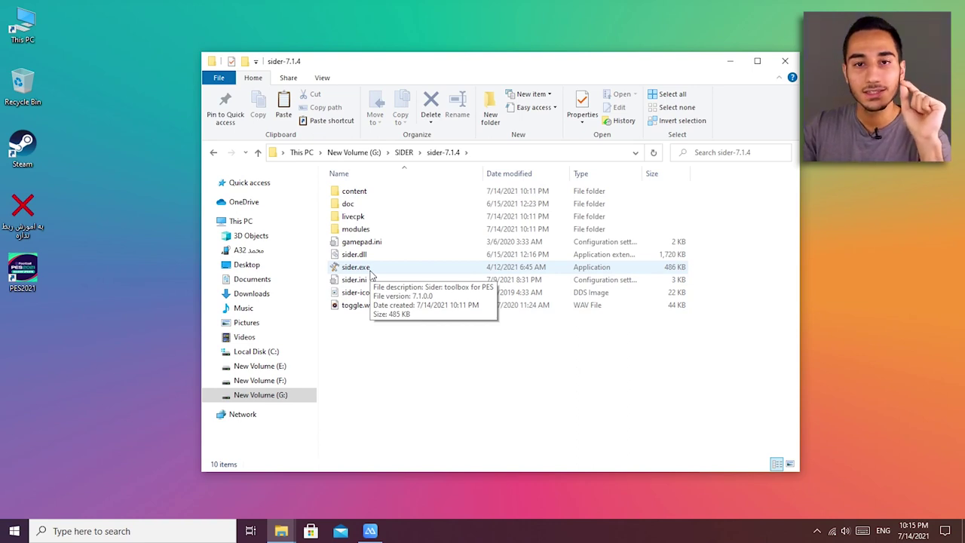
pyautogui.doubleClick(369, 270)
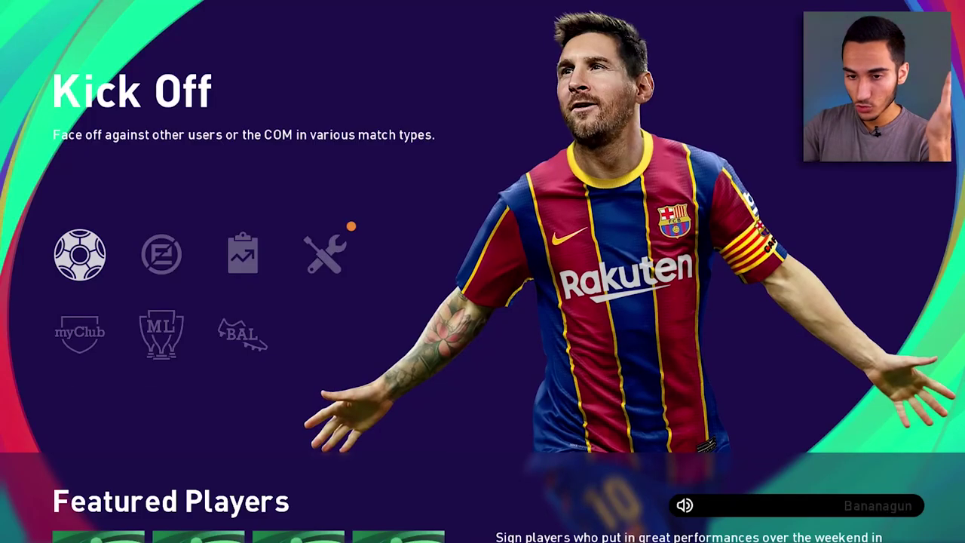
# - Enter Local Match and browse the home leagues and Premier League clubs
pyautogui.press('Return')
pyautogui.press('Return')
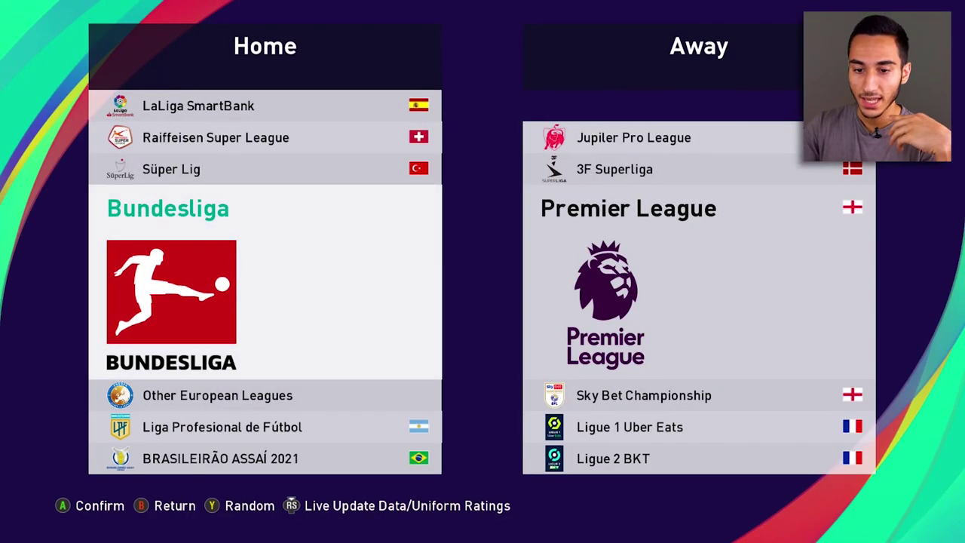
pyautogui.press('Down')
pyautogui.press('Up')
pyautogui.press('Up')
pyautogui.press('Down')
pyautogui.press('Down')
pyautogui.press('Down')
pyautogui.press('Down')
pyautogui.press('Down')
pyautogui.press('Down')
pyautogui.press('Down')
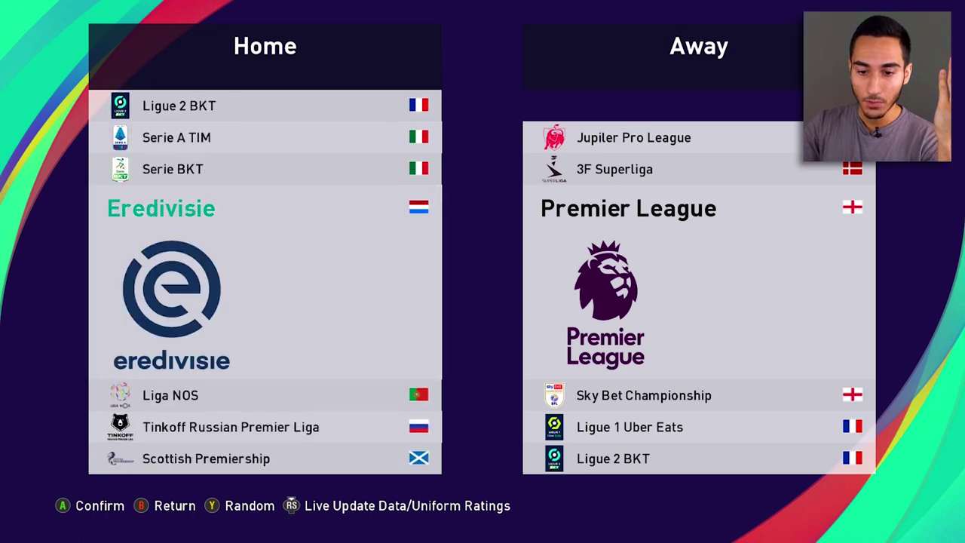
pyautogui.press('Down')
pyautogui.press('Down')
pyautogui.press('Down')
pyautogui.press('Down')
pyautogui.press('Down')
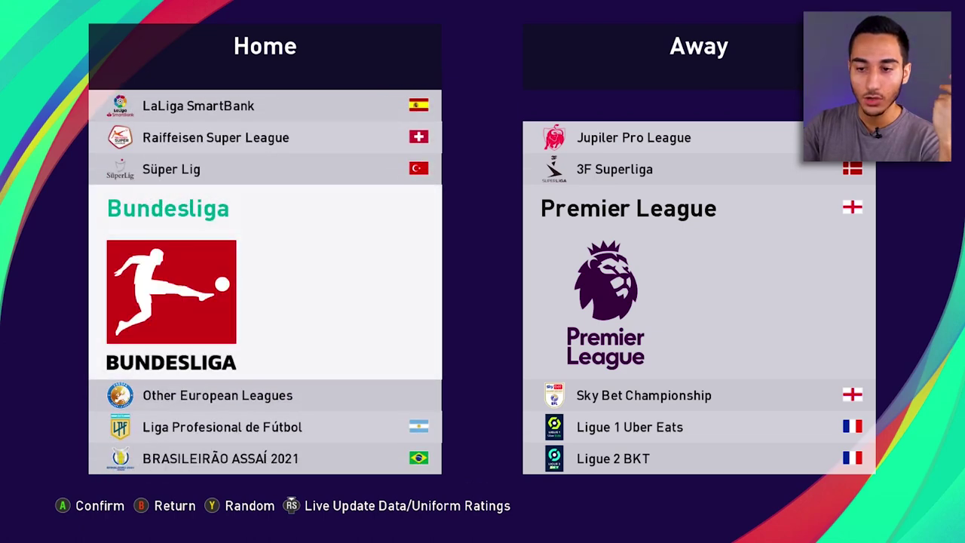
pyautogui.press('Down')
pyautogui.press('Down')
pyautogui.press('Down')
pyautogui.press('Down')
pyautogui.press('Down')
pyautogui.press('Down')
pyautogui.press('Down')
pyautogui.press('Down')
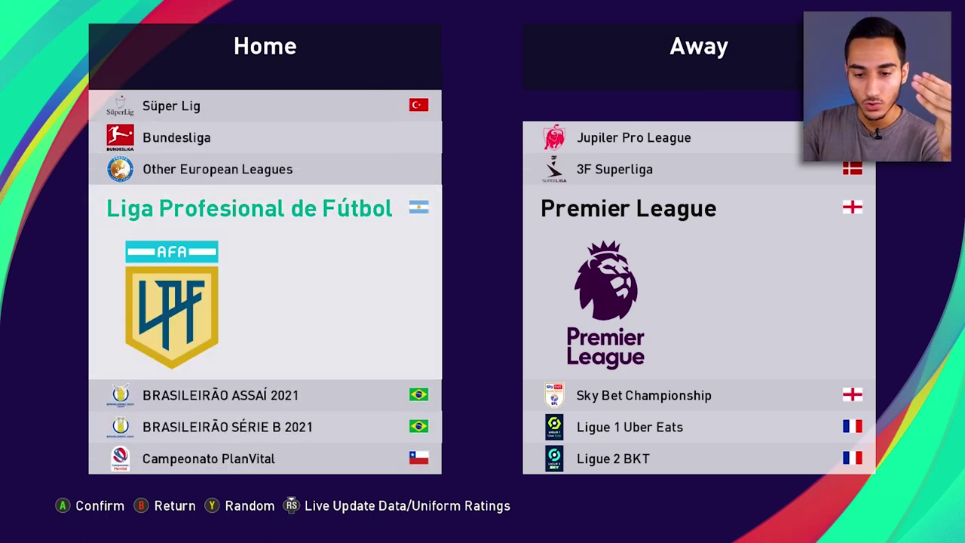
pyautogui.press('Up')
pyautogui.press('Up')
pyautogui.press('Up')
pyautogui.press('Up')
pyautogui.press('Up')
pyautogui.press('Up')
pyautogui.press('Up')
pyautogui.press('Up')
pyautogui.press('Up')
pyautogui.press('Up')
pyautogui.press('Up')
pyautogui.press('Up')
pyautogui.press('Up')
pyautogui.press('Up')
pyautogui.press('Up')
pyautogui.press('Up')
pyautogui.press('Up')
pyautogui.press('Up')
pyautogui.press('Up')
pyautogui.press('Up')
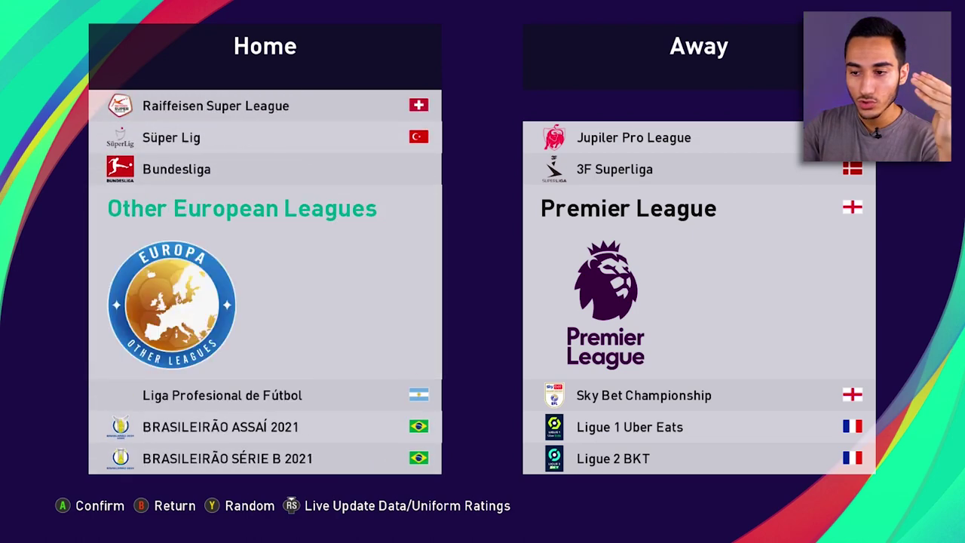
pyautogui.press('Up')
pyautogui.press('Up')
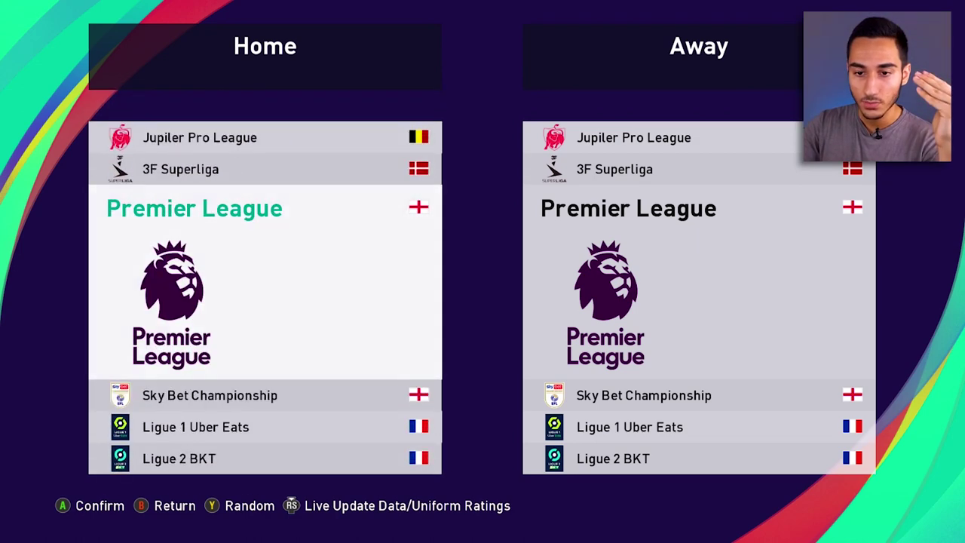
pyautogui.press('Return')
pyautogui.press('Down')
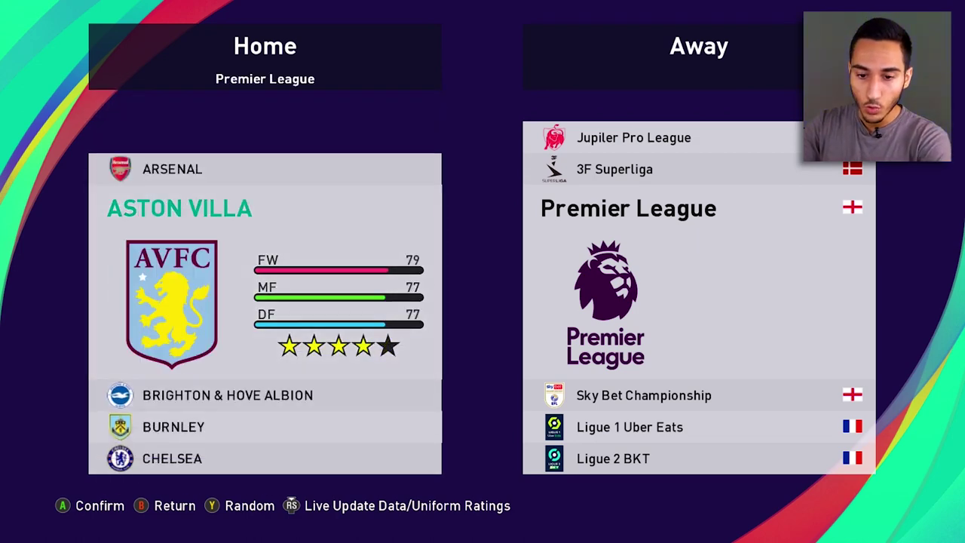
pyautogui.press('Down')
pyautogui.press('Down')
pyautogui.press('Down')
pyautogui.press('Down')
pyautogui.press('Down')
pyautogui.press('Down')
pyautogui.press('Down')
pyautogui.press('Down')
pyautogui.press('Down')
pyautogui.press('Down')
pyautogui.press('Down')
pyautogui.press('Down')
pyautogui.press('Down')
pyautogui.press('Down')
pyautogui.press('Down')
pyautogui.press('Down')
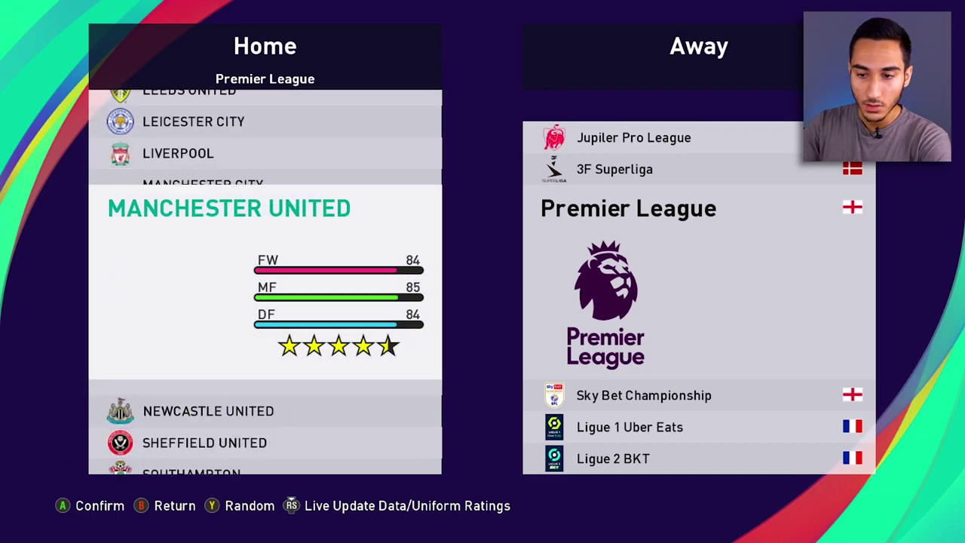
# - Choose Bundesliga > Borussia Dortmund as the home team
pyautogui.press('Down')
pyautogui.press('Down')
pyautogui.press('Escape')
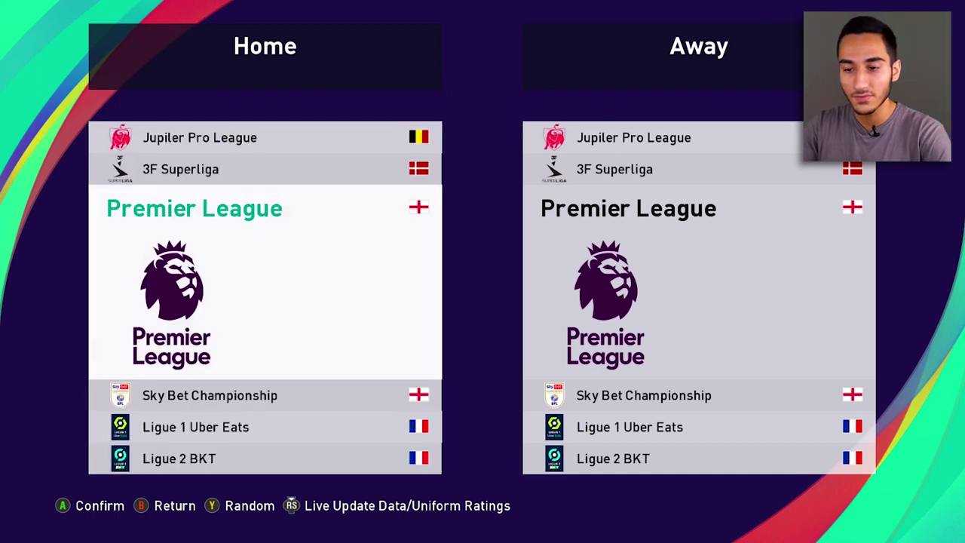
pyautogui.press('Down')
pyautogui.press('Down')
pyautogui.press('Down')
pyautogui.press('Down')
pyautogui.press('Down')
pyautogui.press('Down')
pyautogui.press('Down')
pyautogui.press('Down')
pyautogui.press('Down')
pyautogui.press('Down')
pyautogui.press('Down')
pyautogui.press('Down')
pyautogui.press('Down')
pyautogui.press('Down')
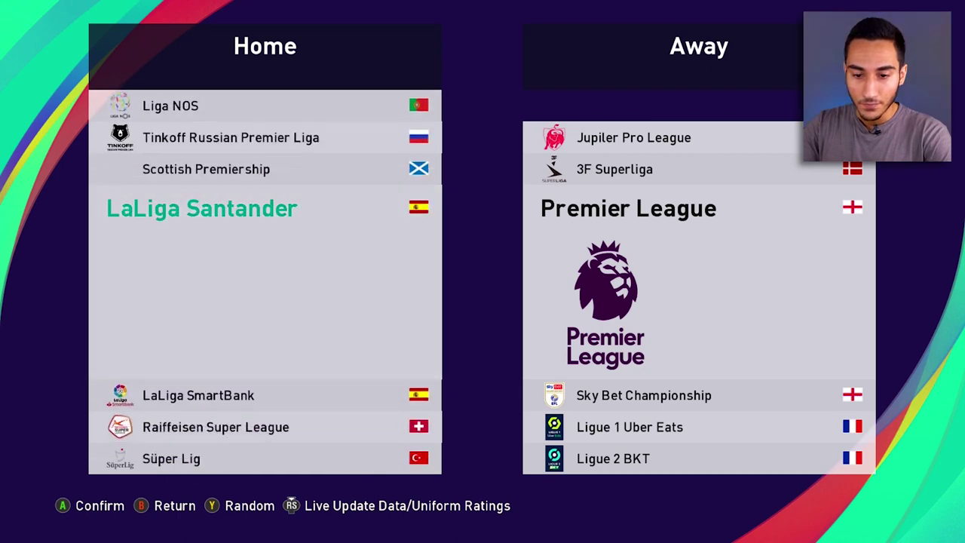
pyautogui.press('Return')
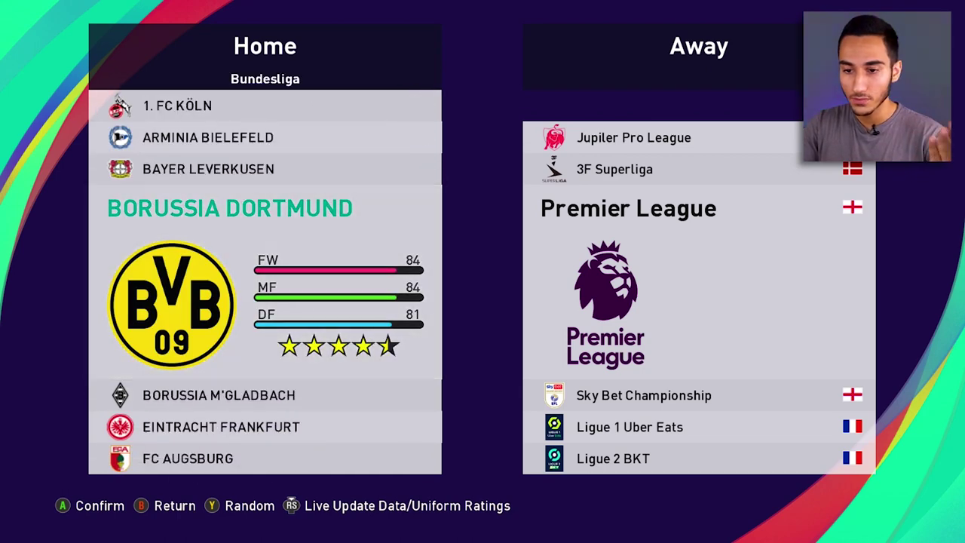
pyautogui.press('Return')
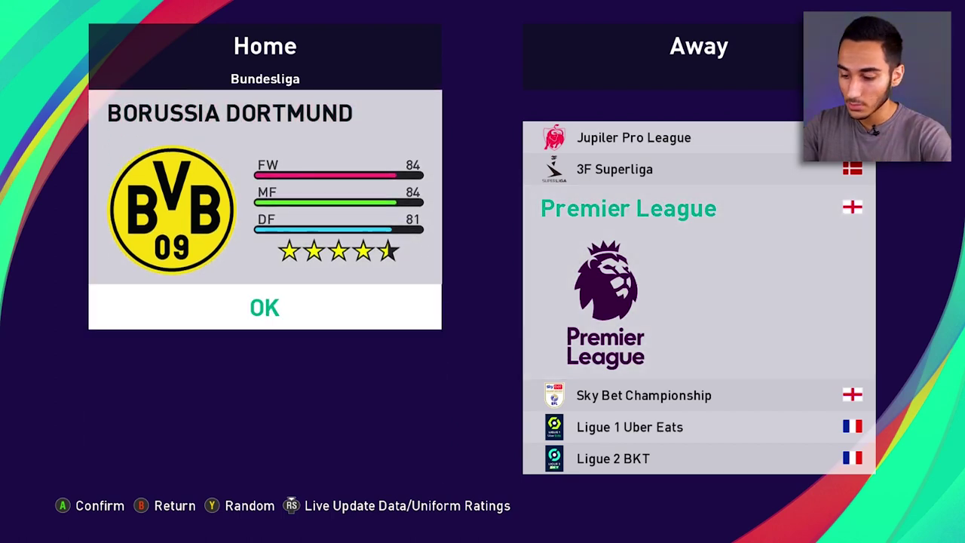
# - Pick Premier League > Brighton & Hove Albion as the away team
pyautogui.press('Return')
pyautogui.press('Up')
pyautogui.press('Up')
pyautogui.press('Up')
pyautogui.press('Up')
pyautogui.press('Up')
pyautogui.press('Up')
pyautogui.press('Up')
pyautogui.press('Up')
pyautogui.press('Up')
pyautogui.press('Up')
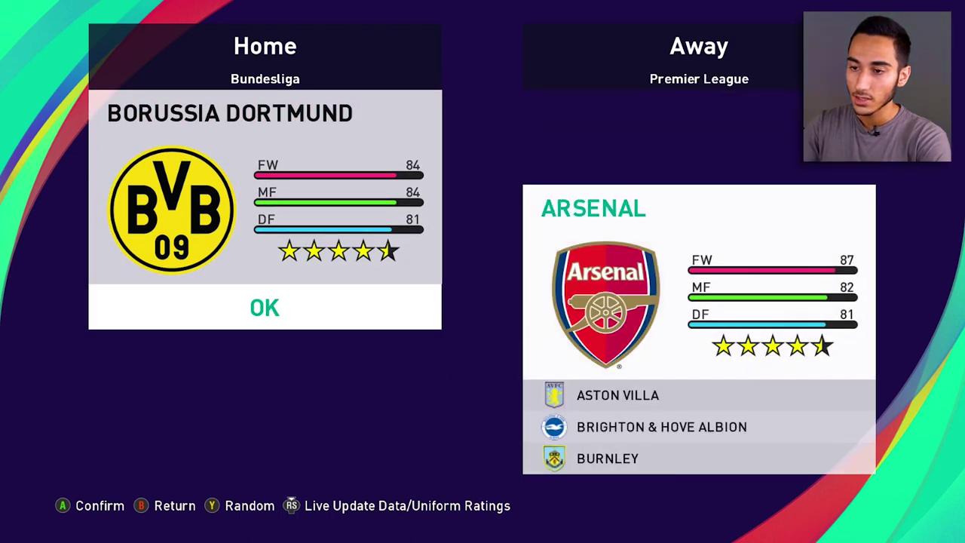
pyautogui.press('Down')
pyautogui.press('Down')
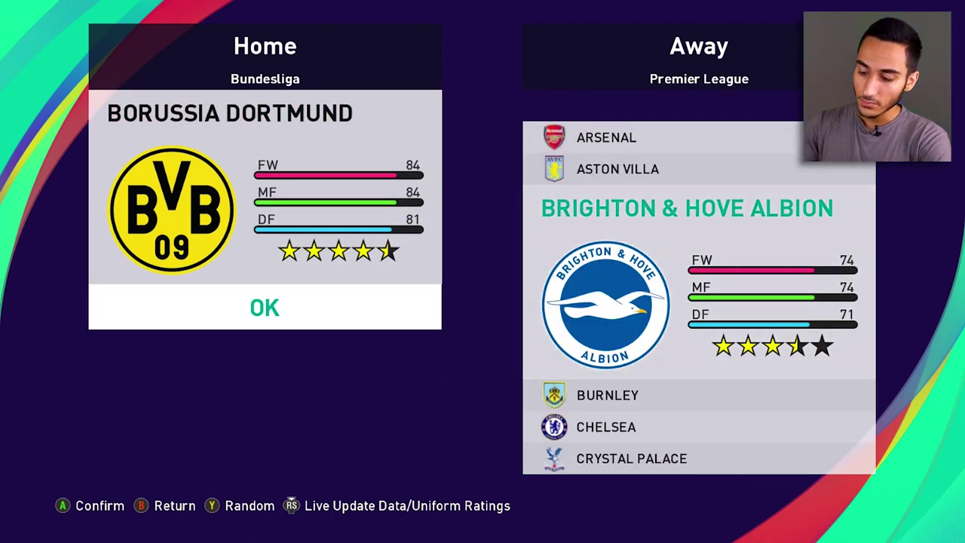
pyautogui.press('Return')
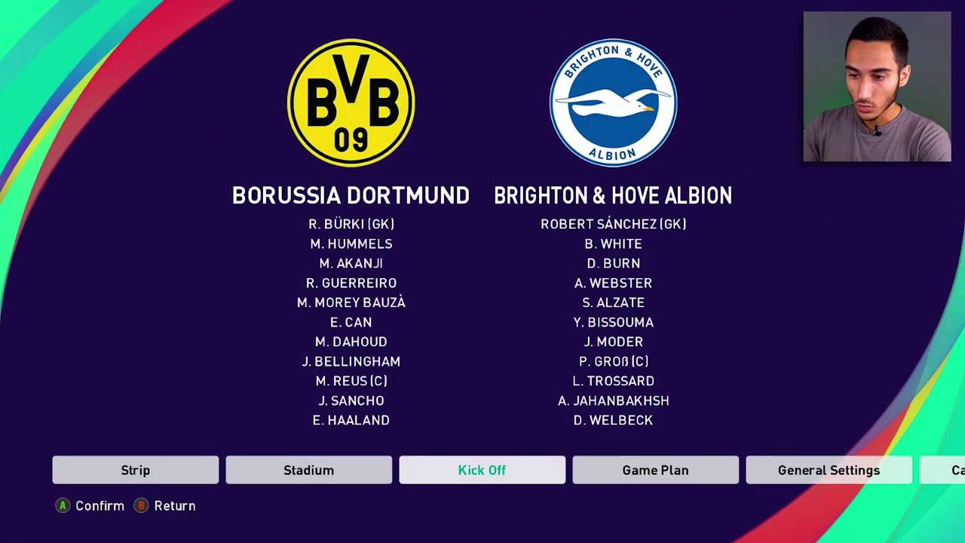
# - Review both teams' formations in Game Plan, then bring up the Strip kit screen
pyautogui.press('Right')
pyautogui.press('Return')
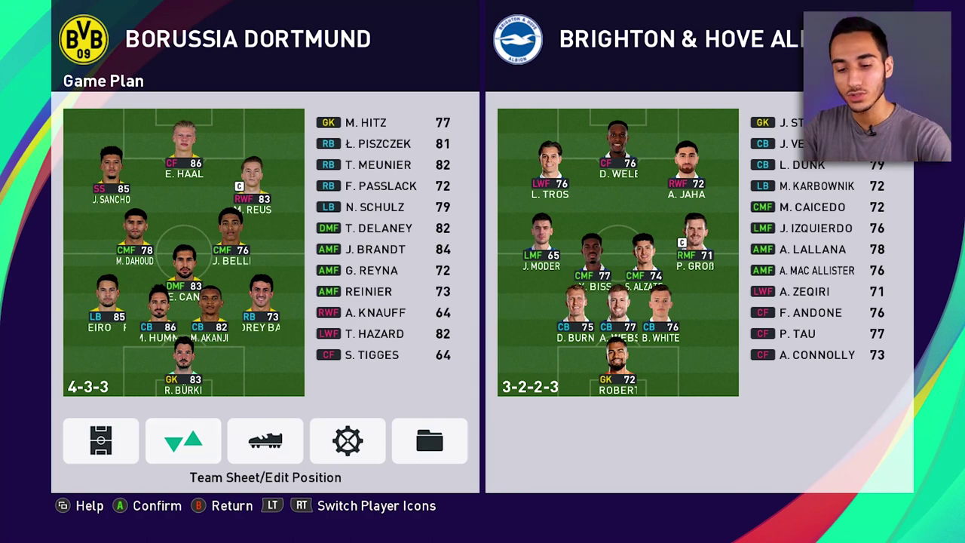
pyautogui.press('Escape')
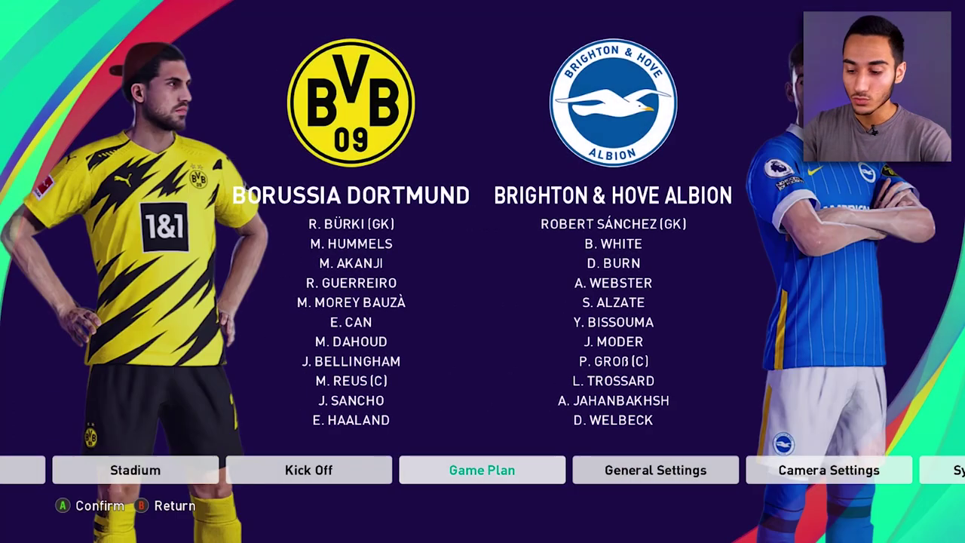
pyautogui.press('Left')
pyautogui.press('Left')
pyautogui.press('Left')
pyautogui.press('Return')
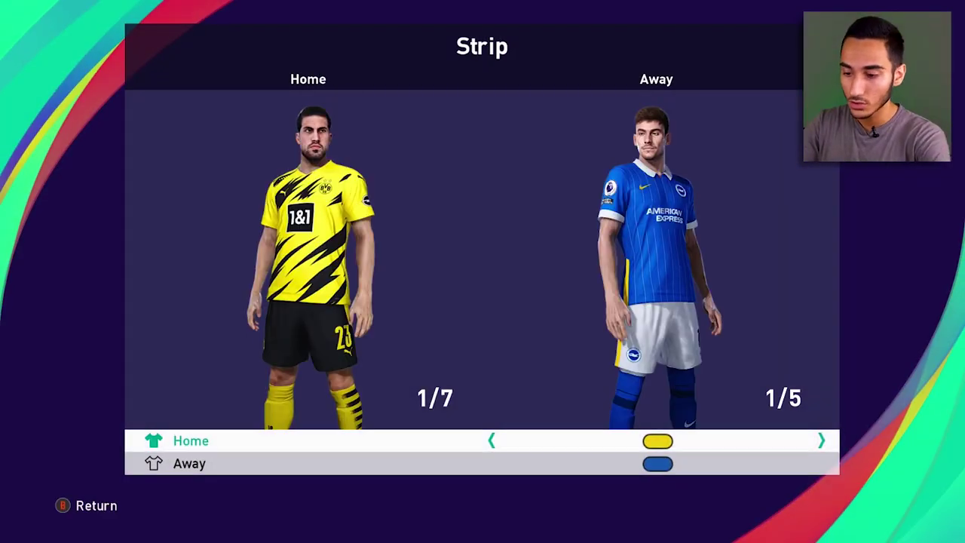
# - Cycle Borussia Dortmund's home strip to kit 7/7, black with neon yellow sleeves
pyautogui.press('Right')
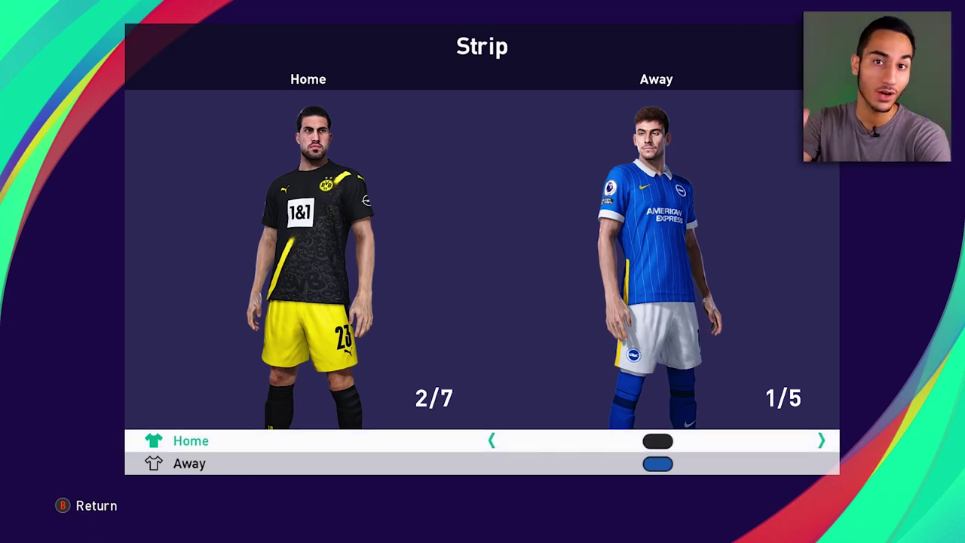
pyautogui.press('Right')
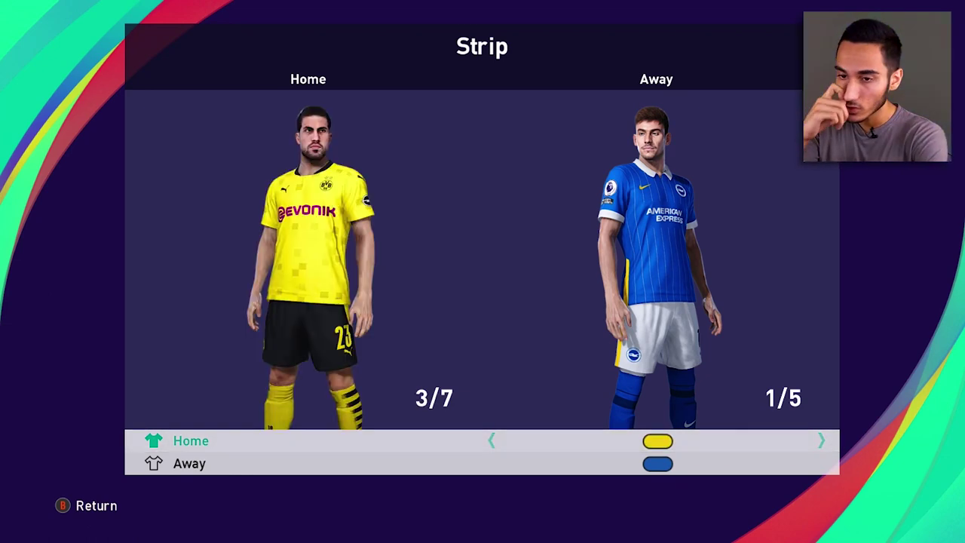
pyautogui.press('Right')
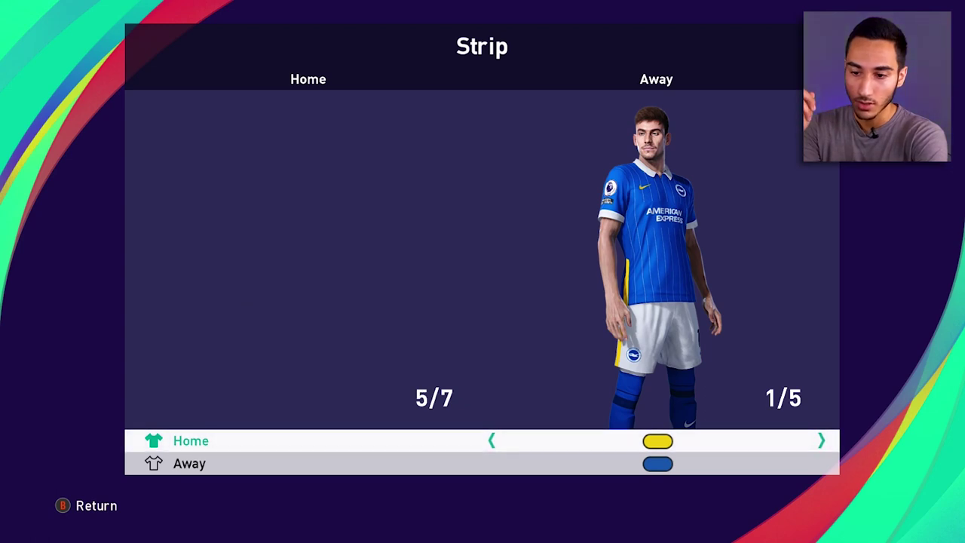
pyautogui.press('Right')
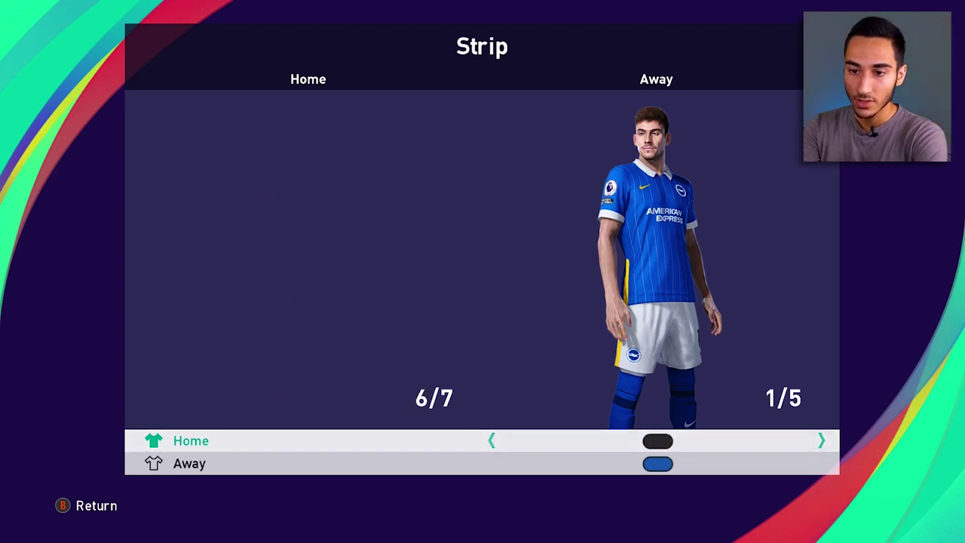
pyautogui.press('Right')
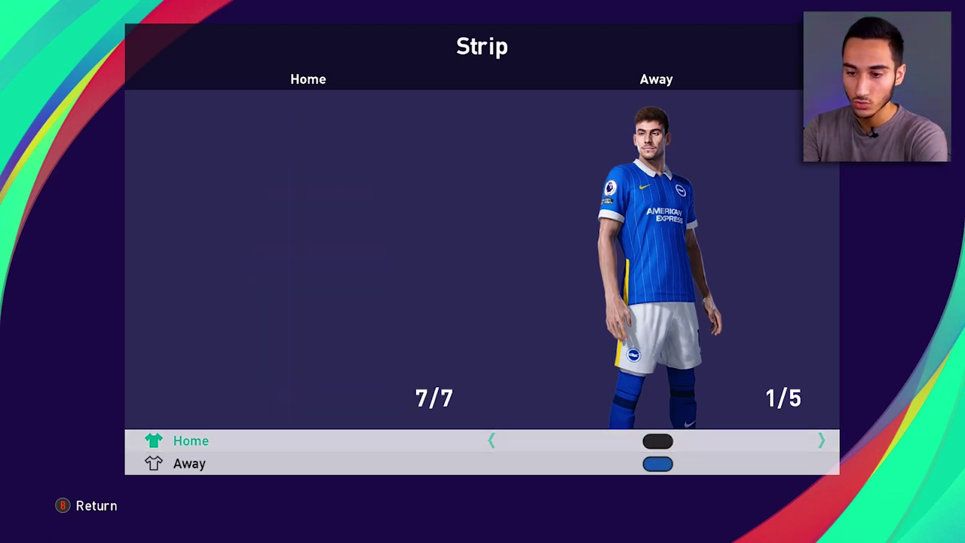